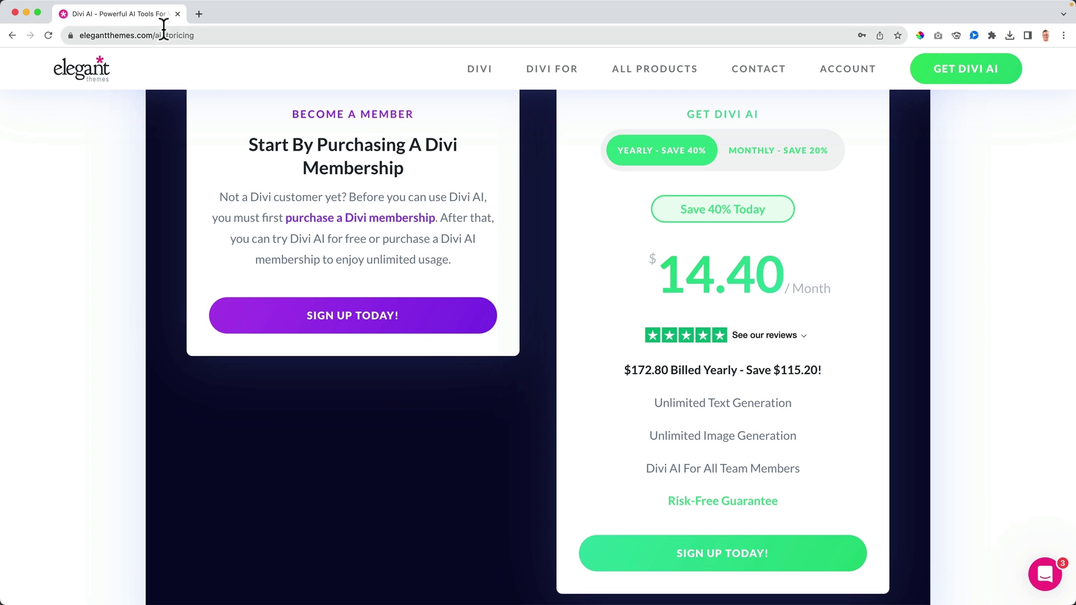
- Open a new browser tab next to the Divi AI pricing page
click(199, 14)
- Go to the divi5.com WordPress dashboard and review the Divi Theme Options update settings
text(divi)
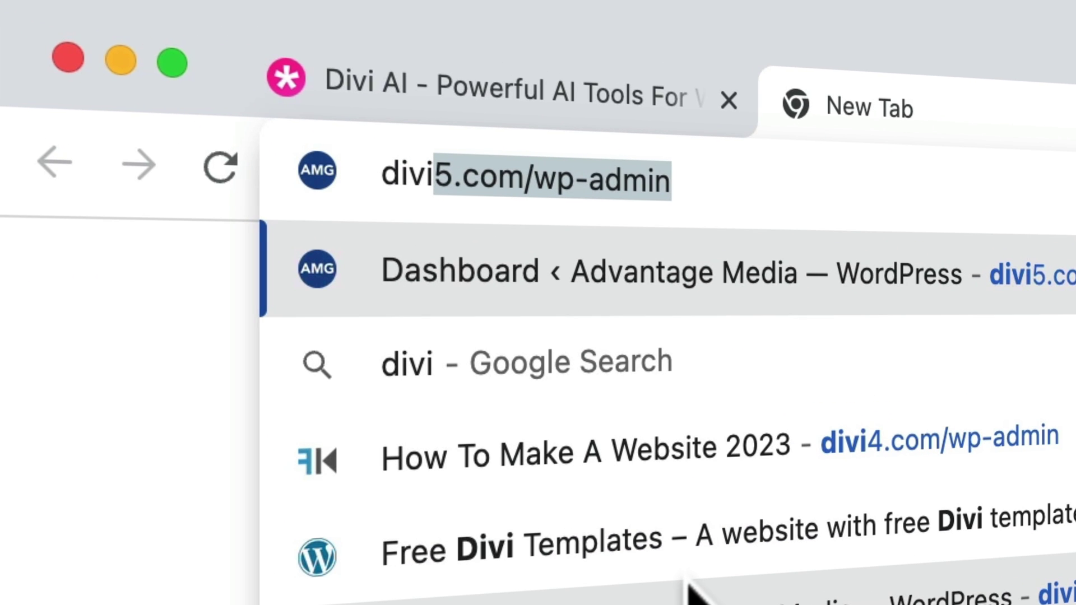
key(Return)
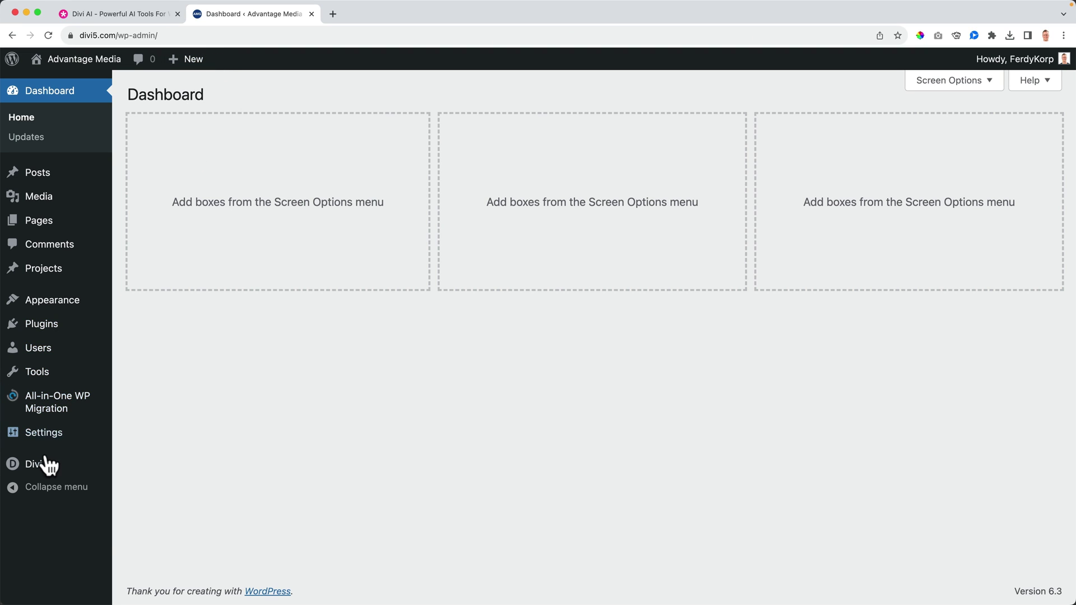
mouse_move(39, 464)
click(140, 437)
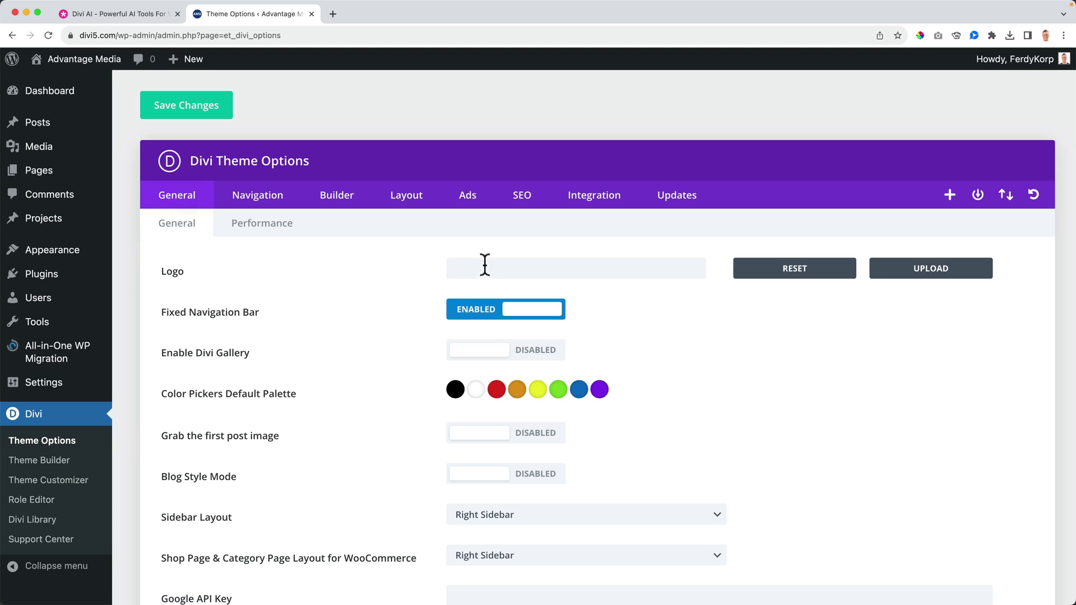
click(678, 196)
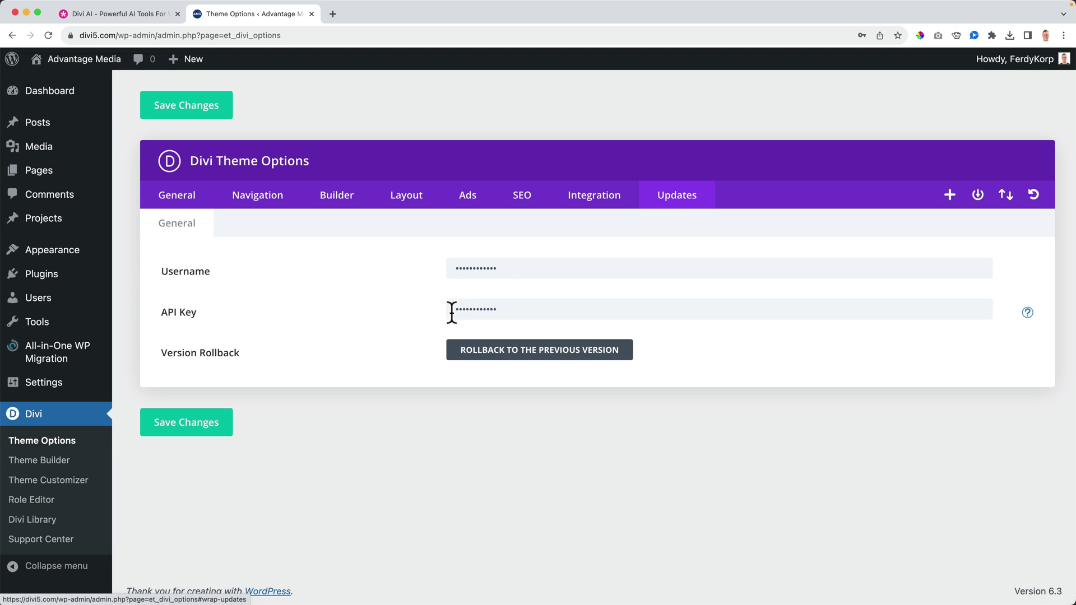
mouse_move(52, 105)
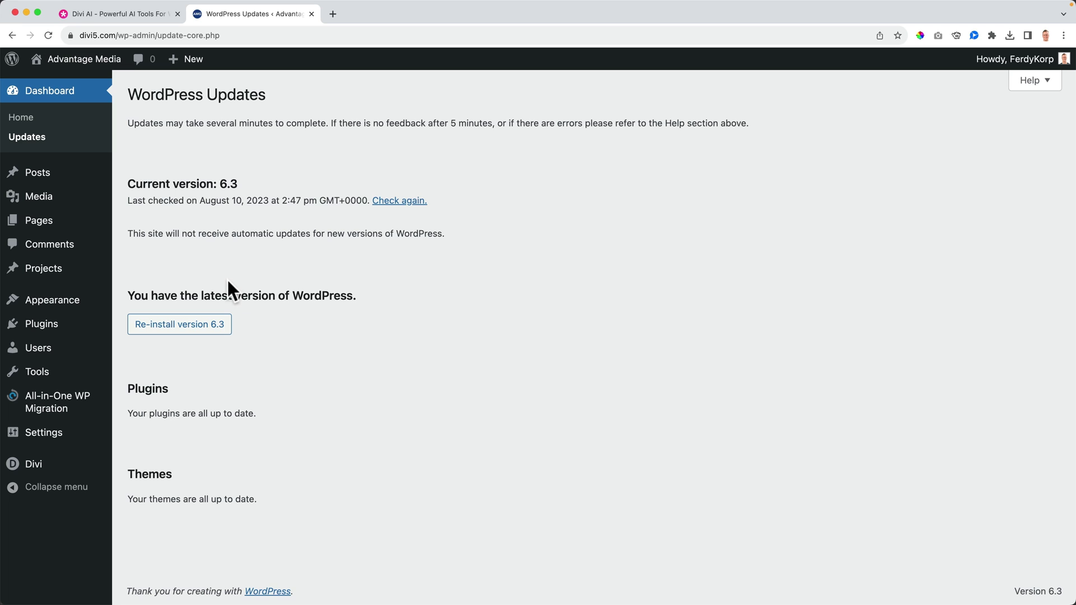
mouse_move(93, 70)
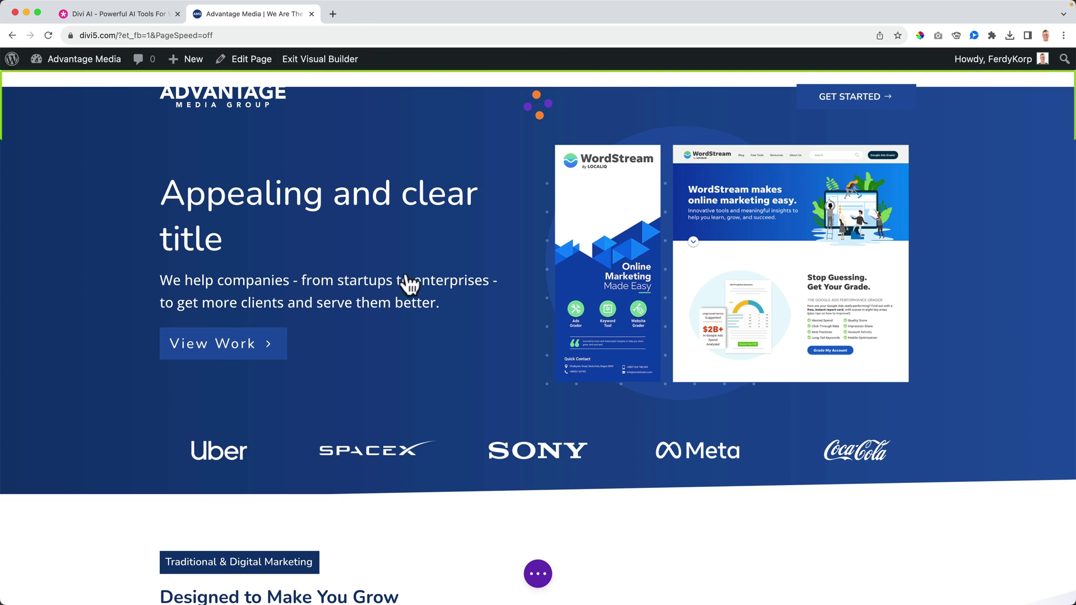
- Open the Hero section's Fullwidth Header settings via Layers and scroll to its Body text
scroll(483, 381, down, 5)
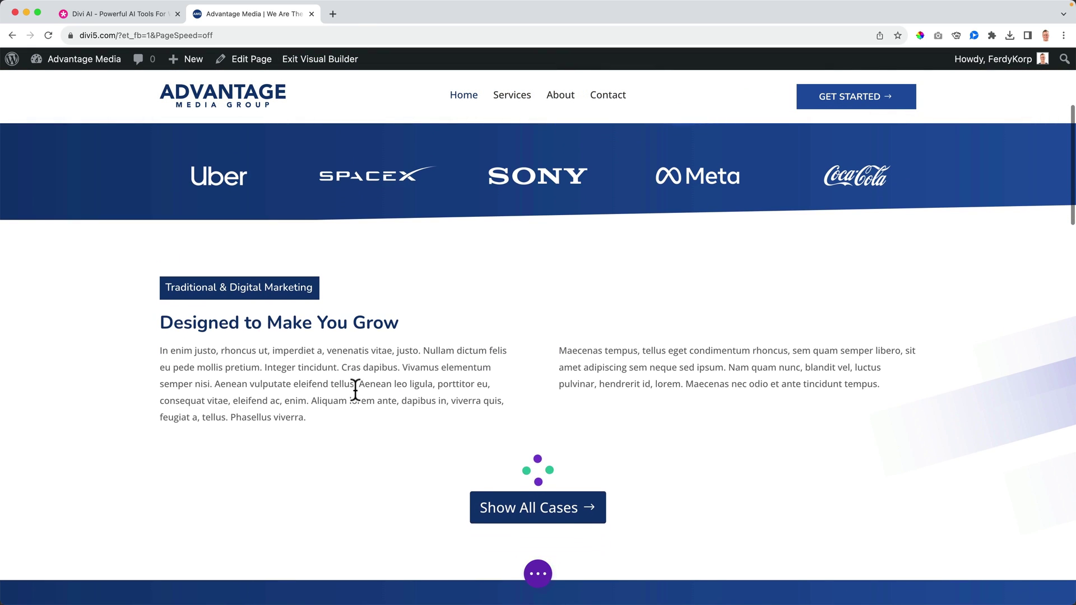
click(336, 381)
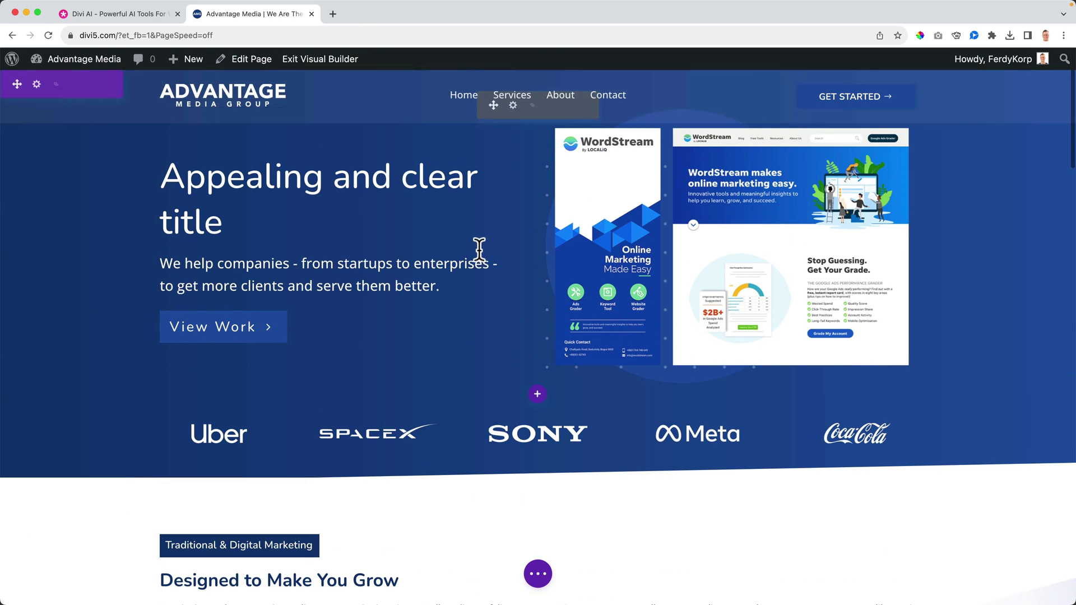
click(539, 572)
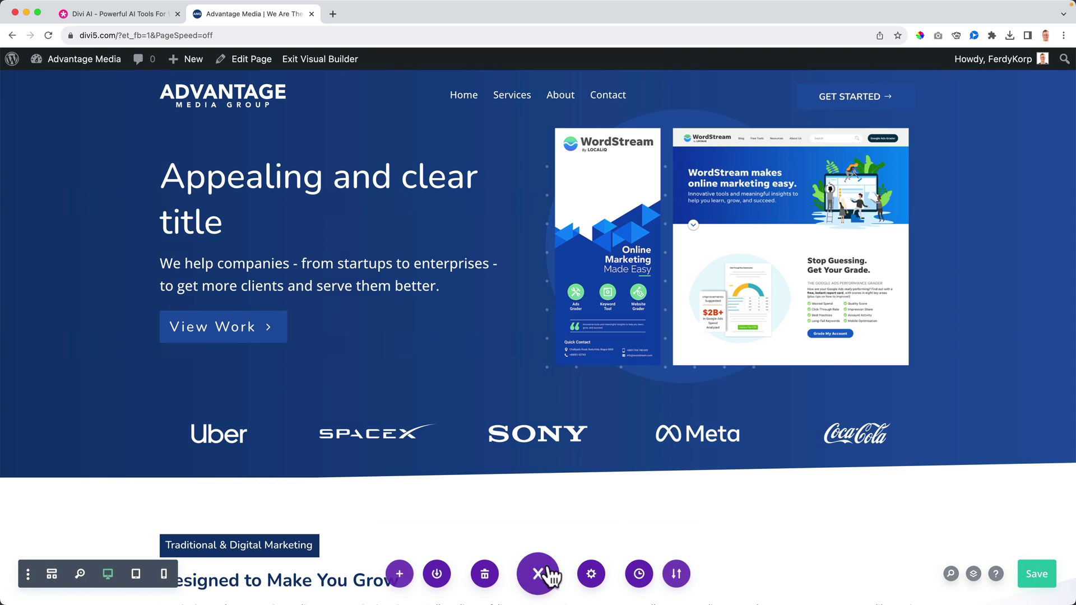
click(972, 573)
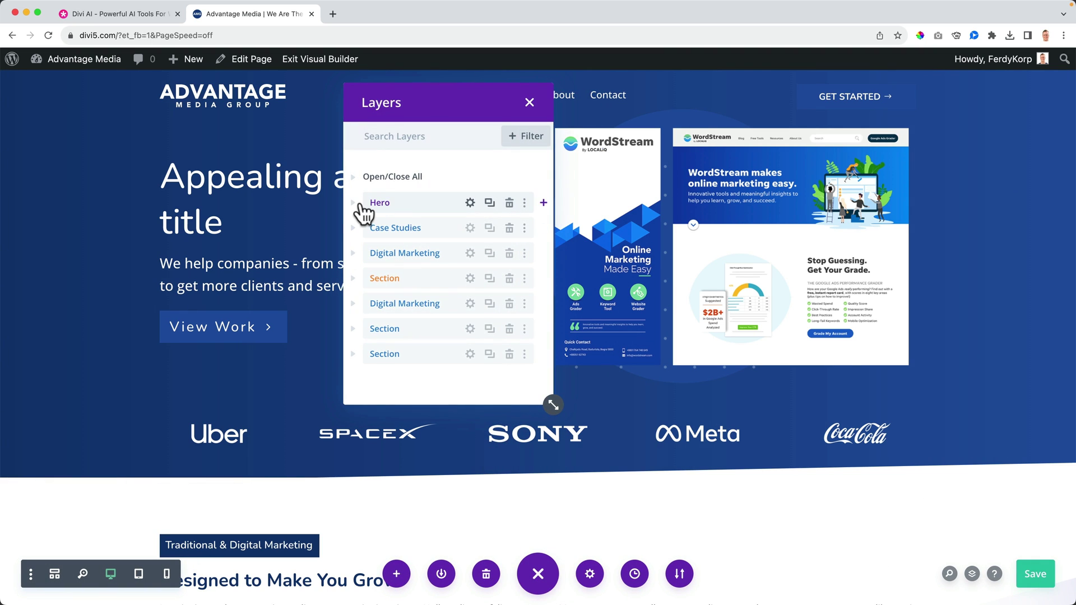
click(353, 204)
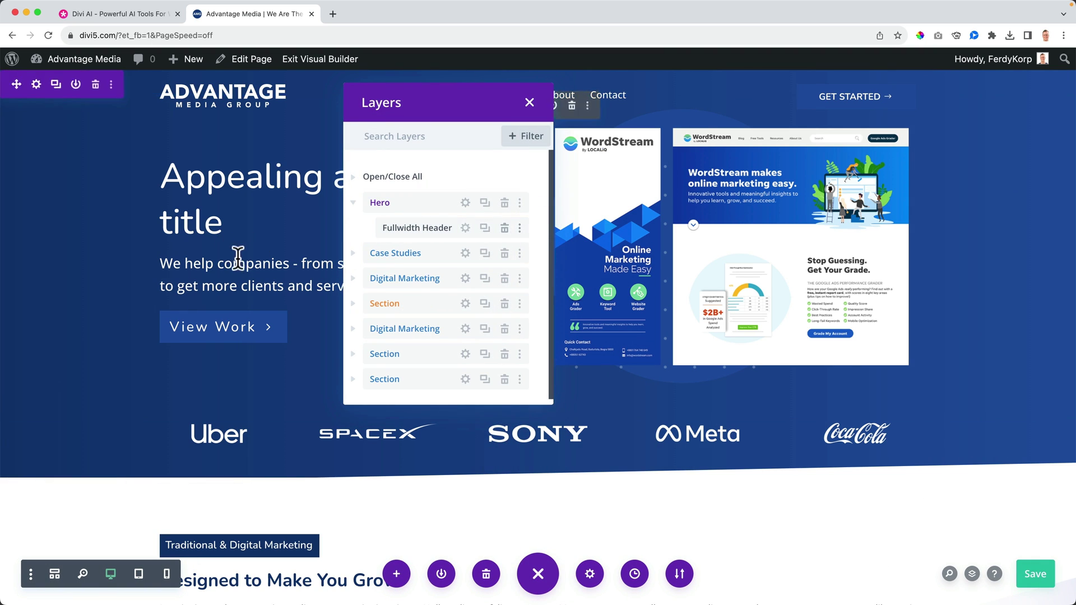
click(467, 238)
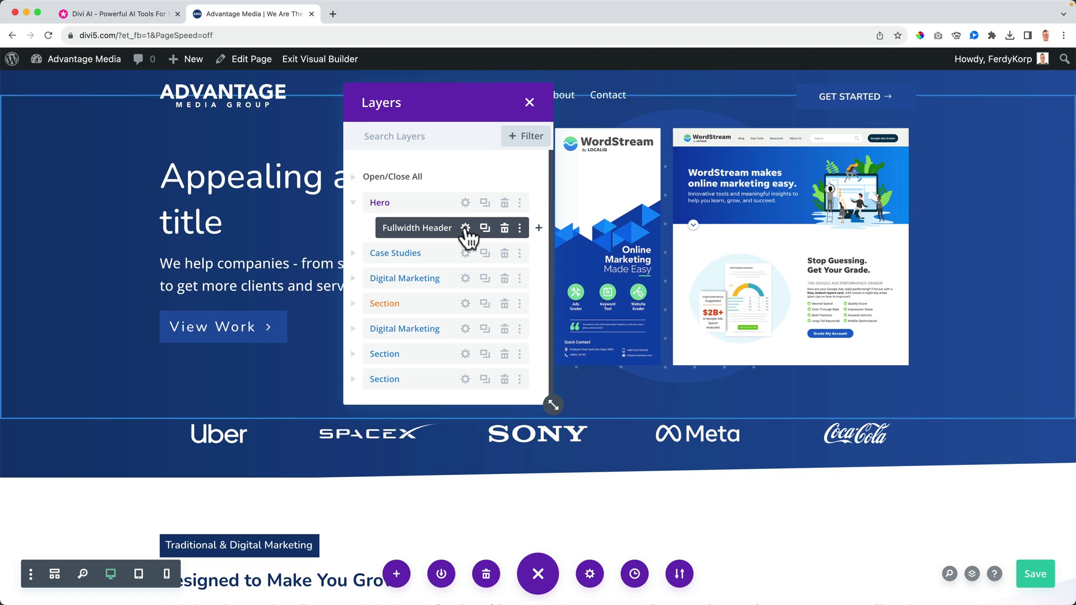
drag(456, 115, 775, 142)
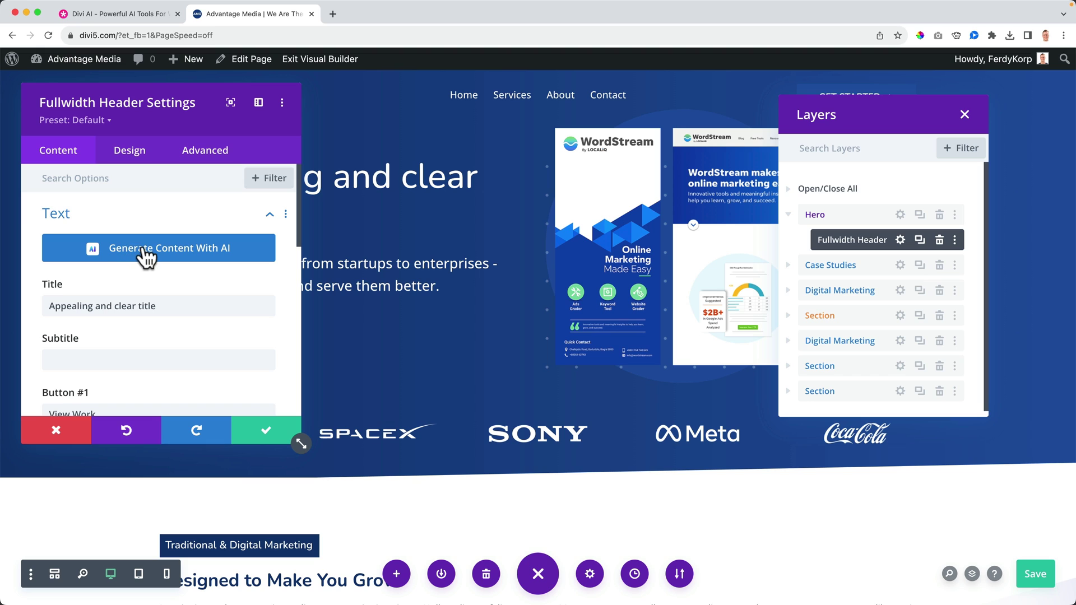
scroll(151, 266, down, 5)
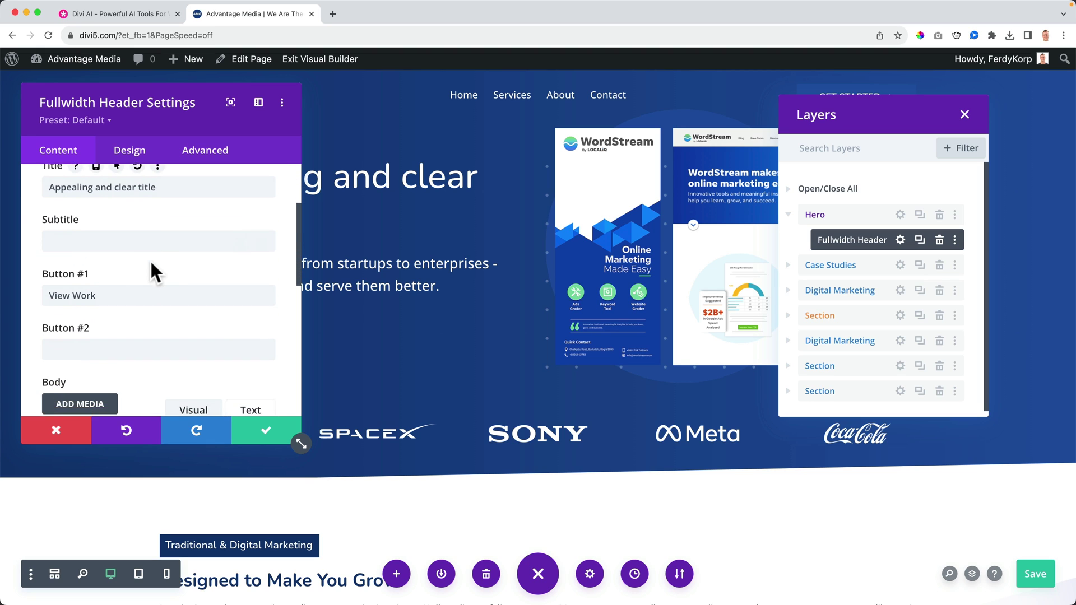
scroll(149, 259, down, 3)
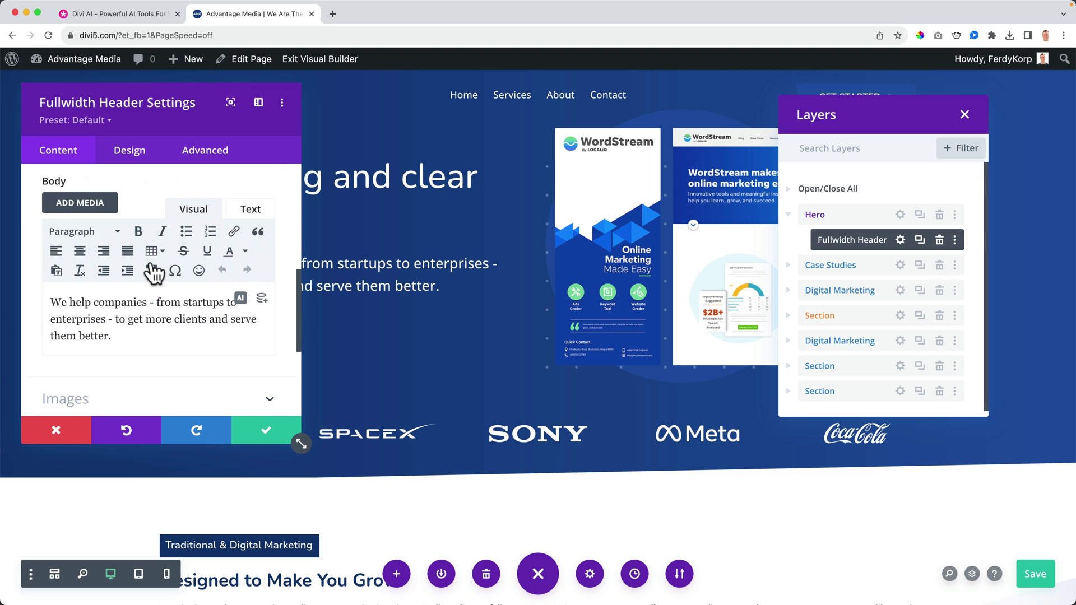
click(241, 297)
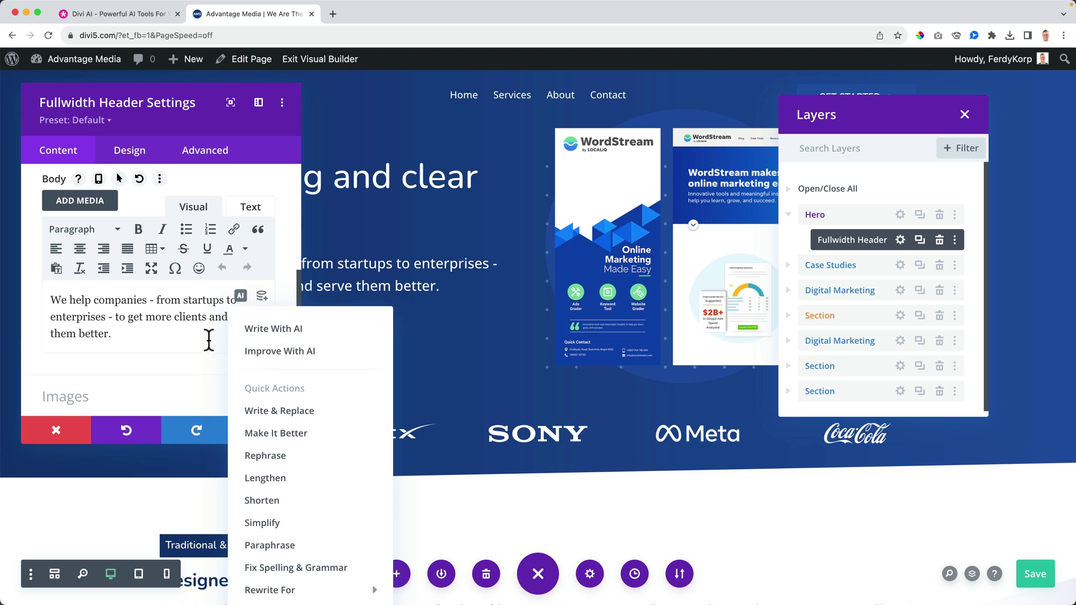
click(274, 353)
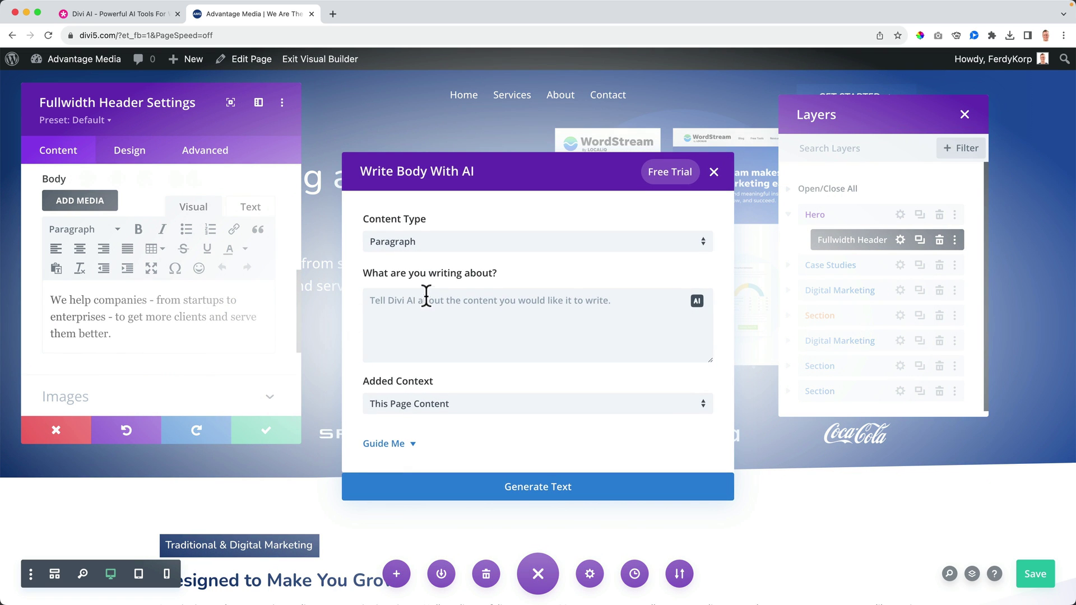
click(467, 307)
text(We help c)
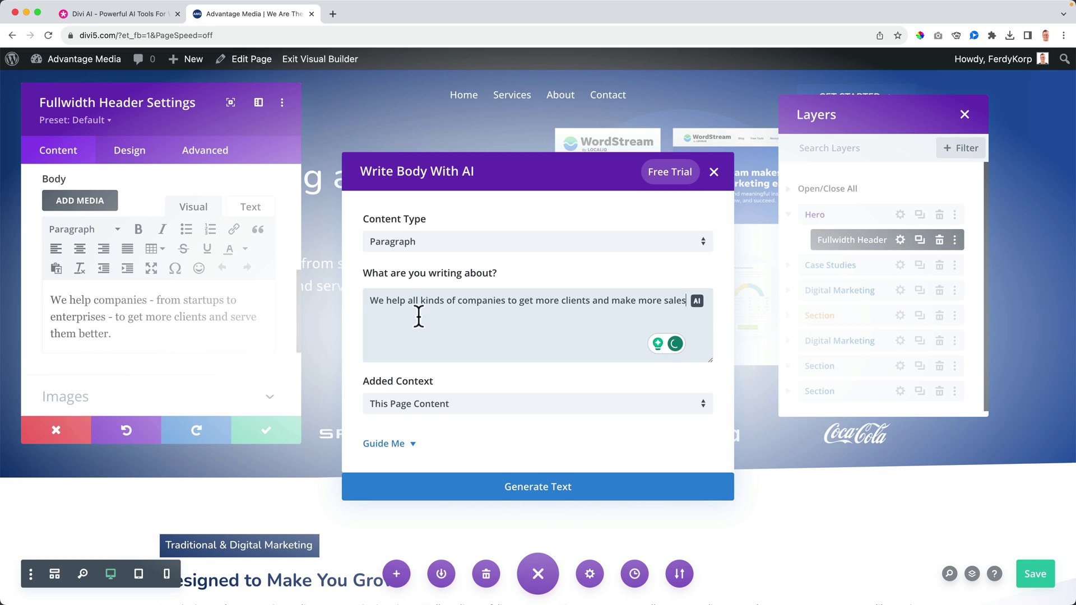
click(559, 489)
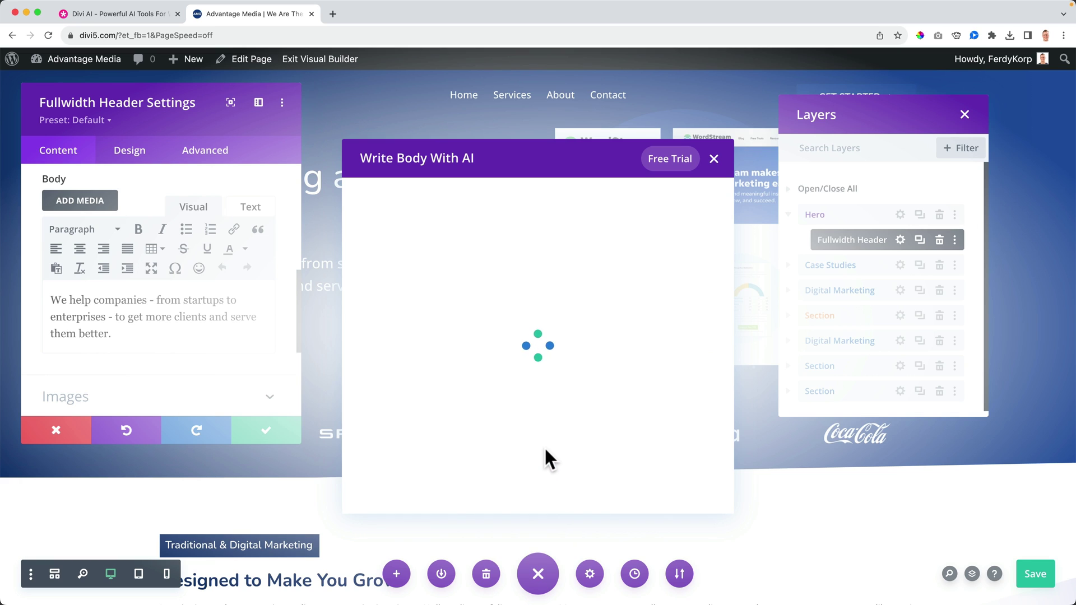
scroll(493, 255, down, 3)
scroll(493, 257, up, 2)
scroll(493, 256, up, 1)
scroll(496, 264, down, 3)
scroll(495, 264, up, 3)
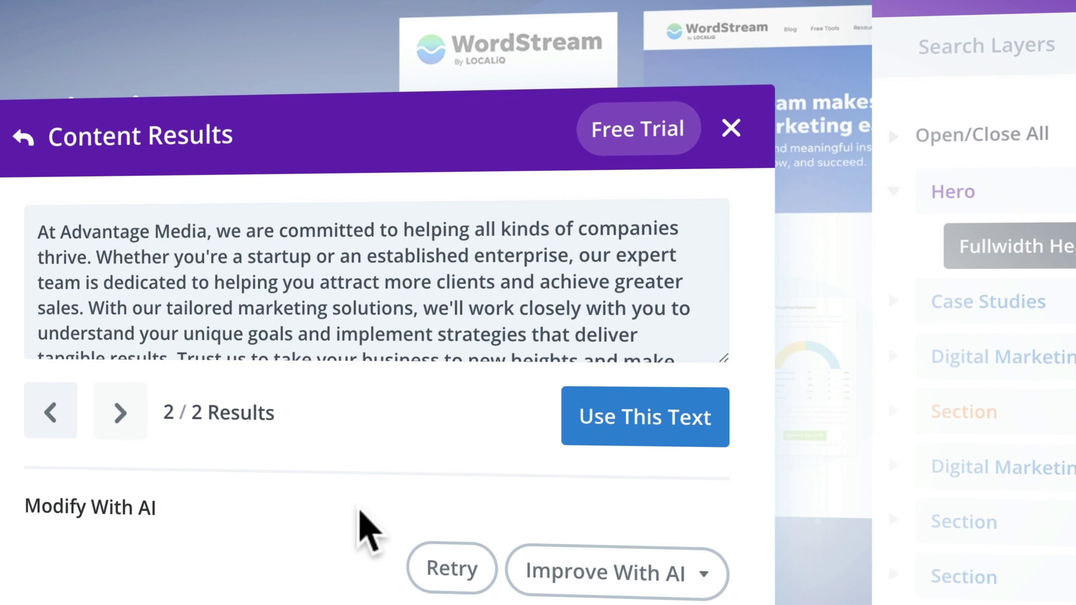
click(681, 399)
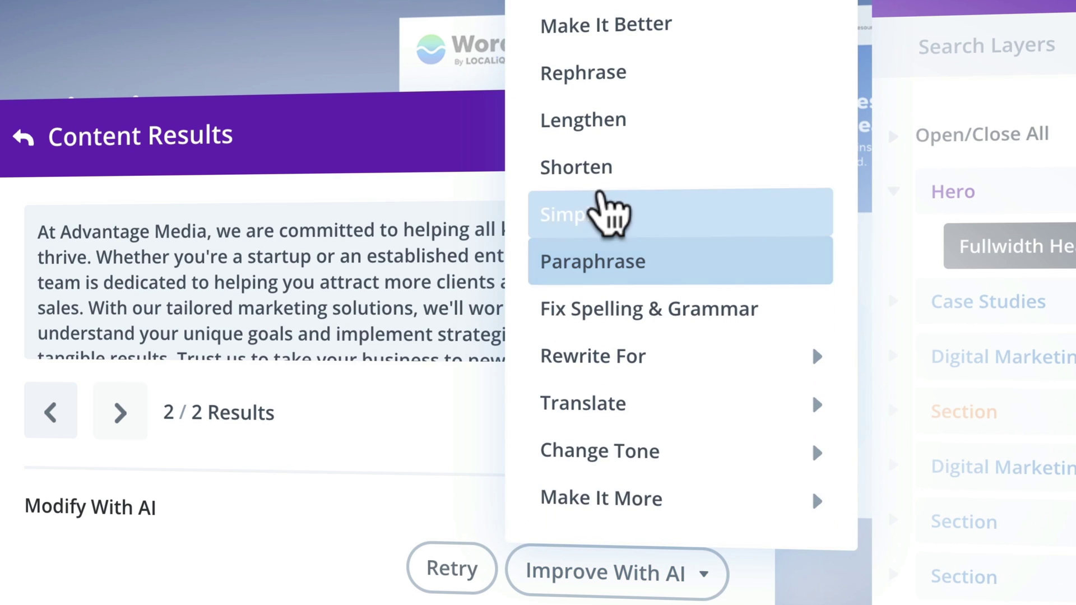
click(595, 171)
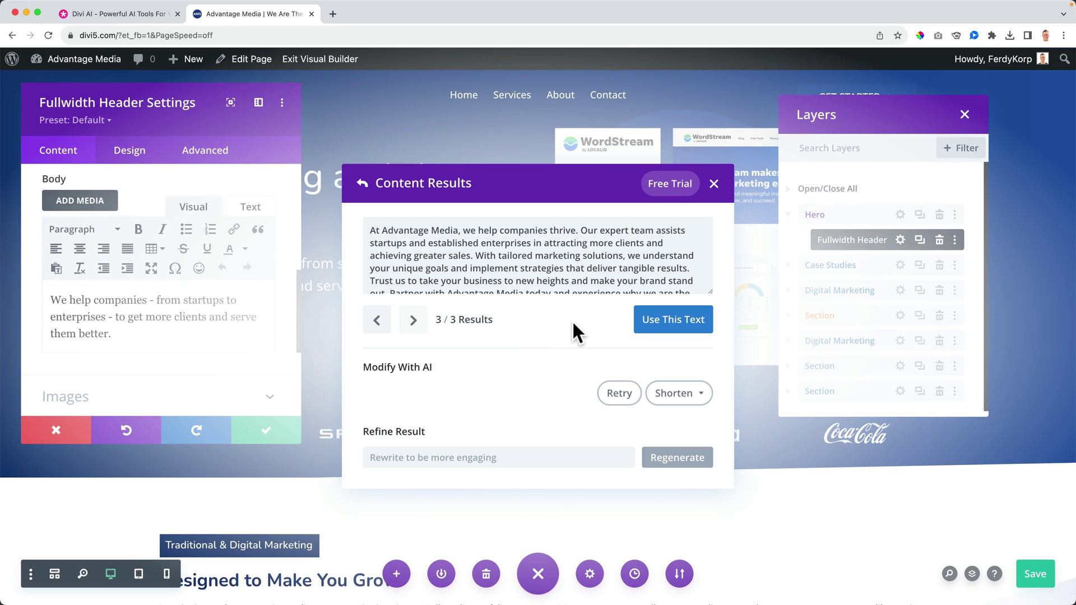
scroll(539, 282, down, 2)
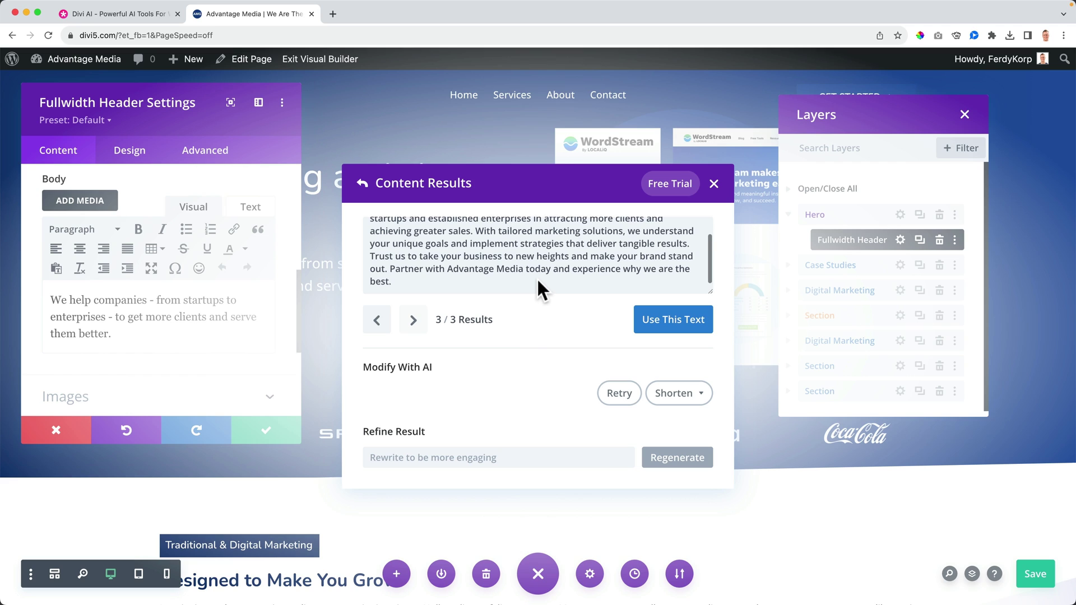
scroll(535, 278, up, 2)
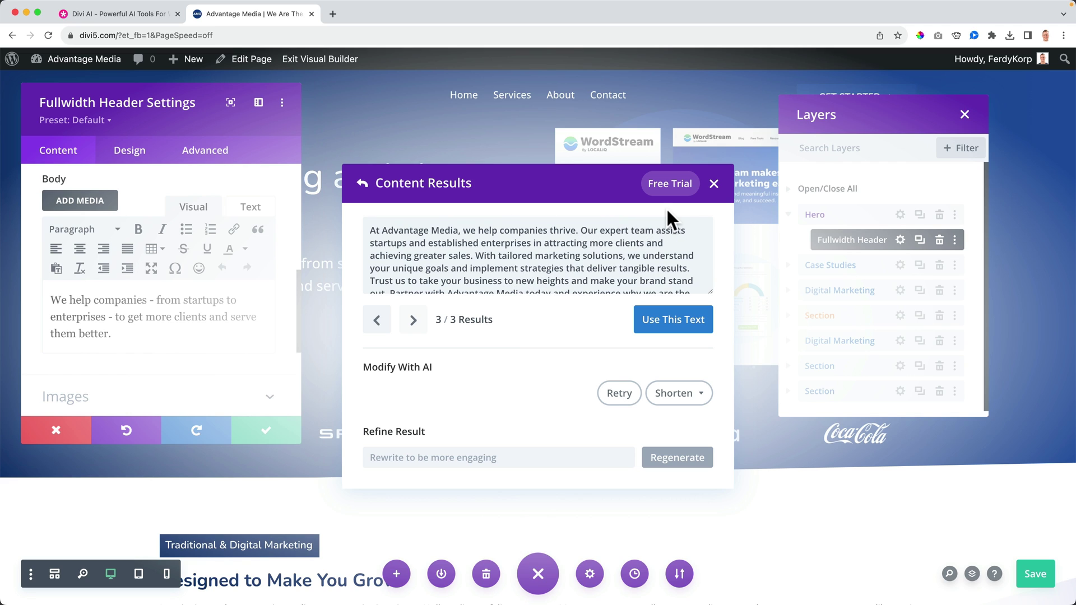
click(713, 183)
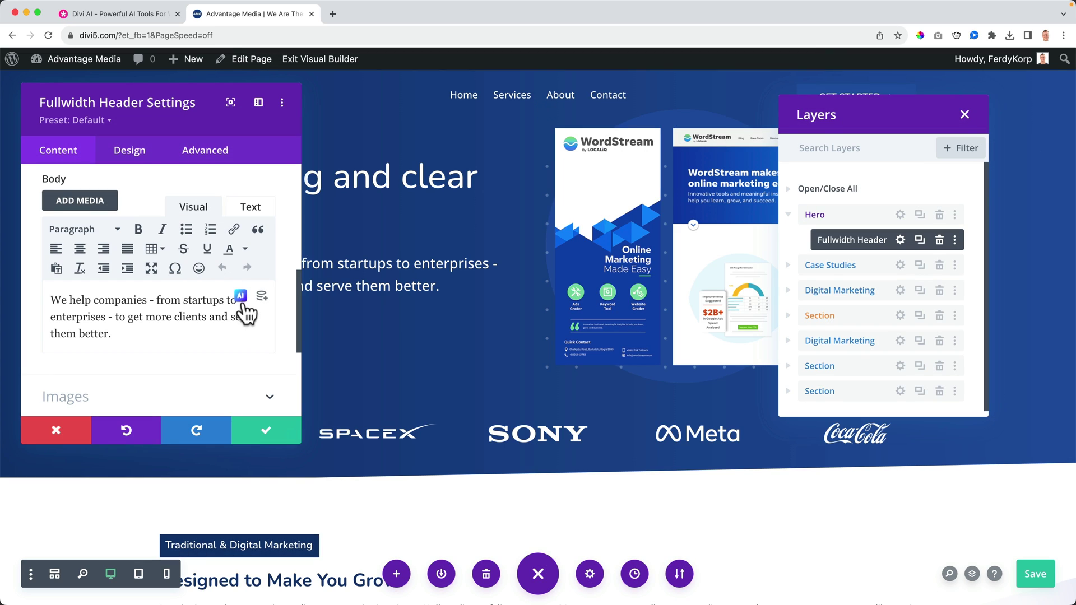
- Select all of the header's body text and start improving it with Divi AI
click(241, 297)
click(157, 316)
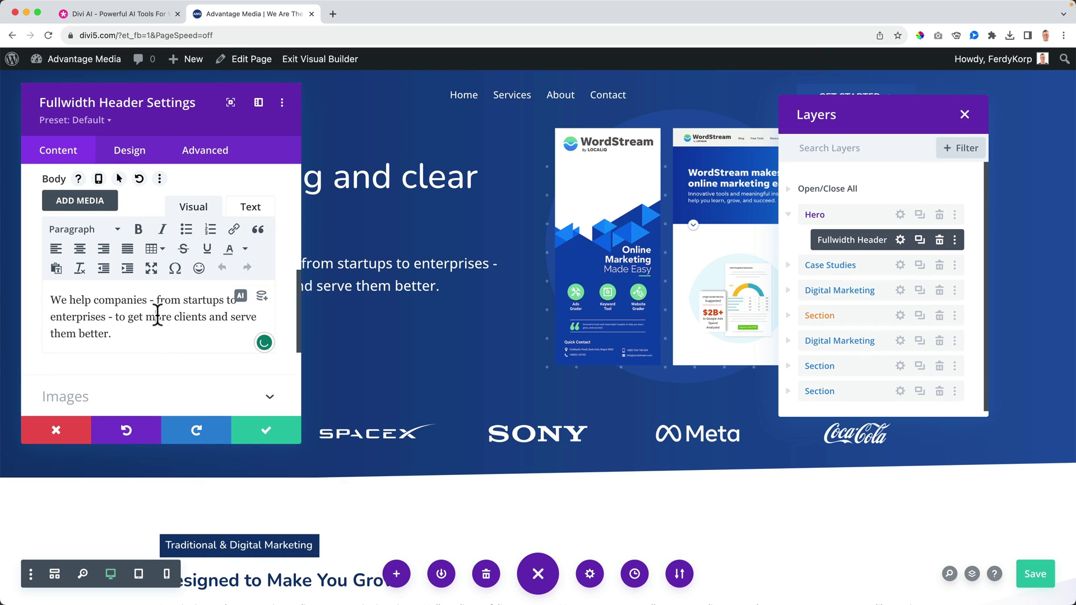
drag(165, 340, 52, 301)
key(ctrl+c)
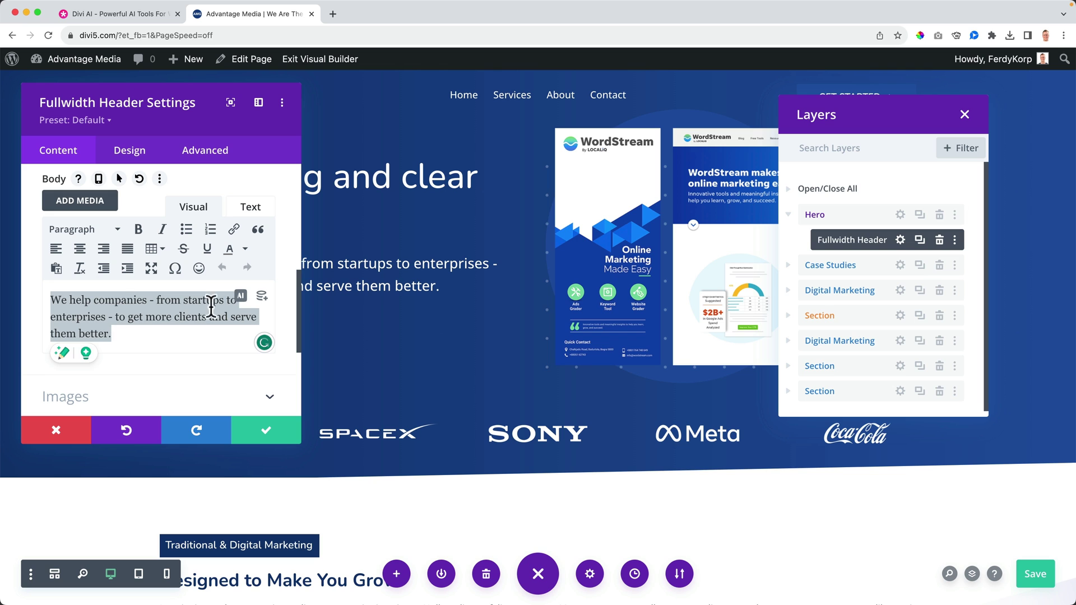
click(241, 296)
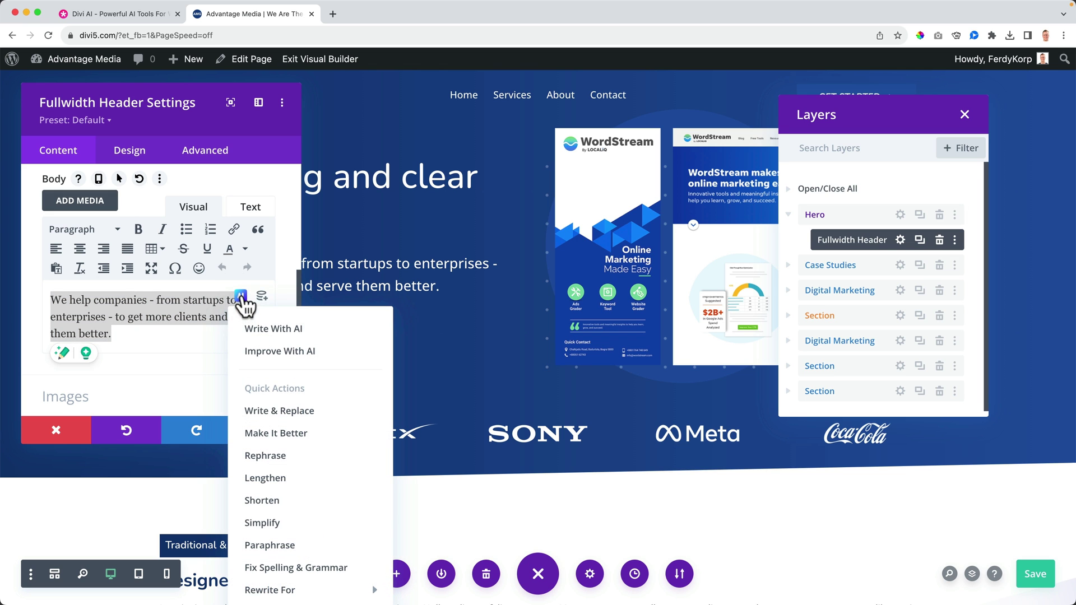
click(281, 351)
- Have AI rewrite the pasted body sentence in 20 words and insert the second result
click(425, 314)
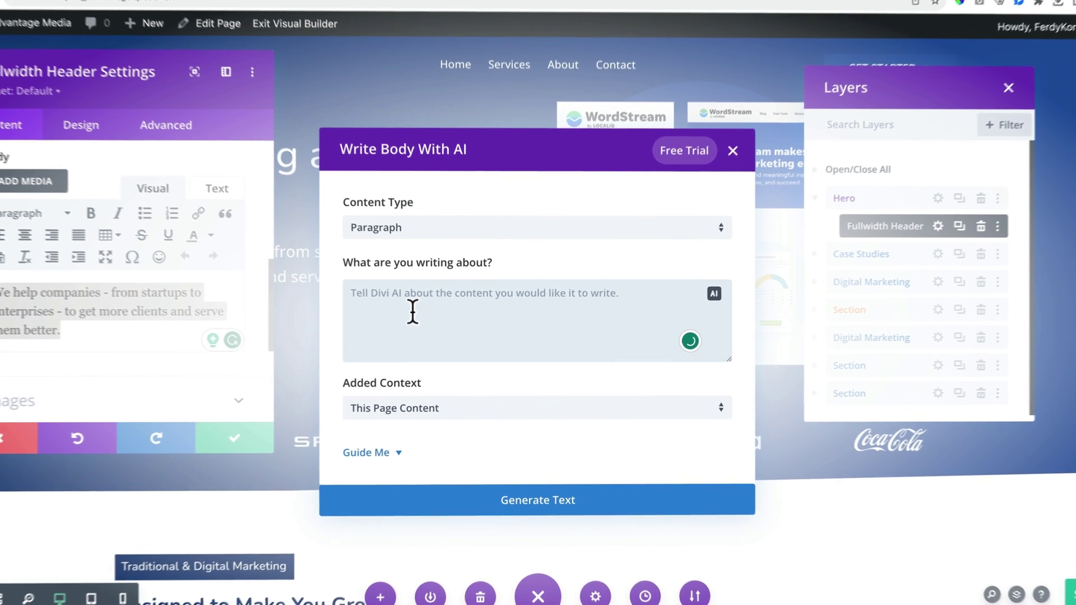
text(Write a 20 words text about ")
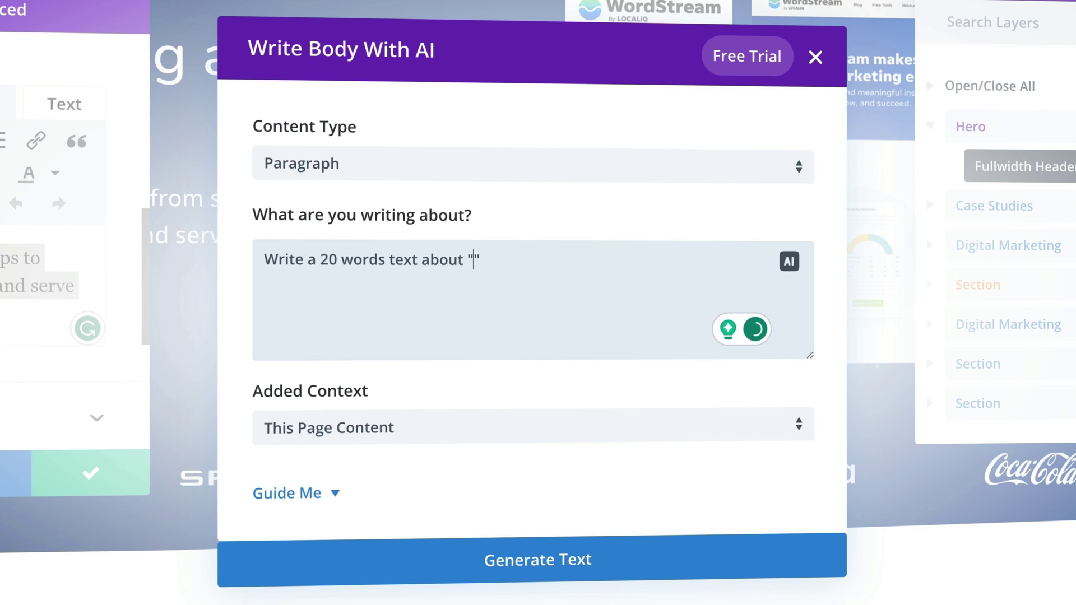
key(ctrl+v)
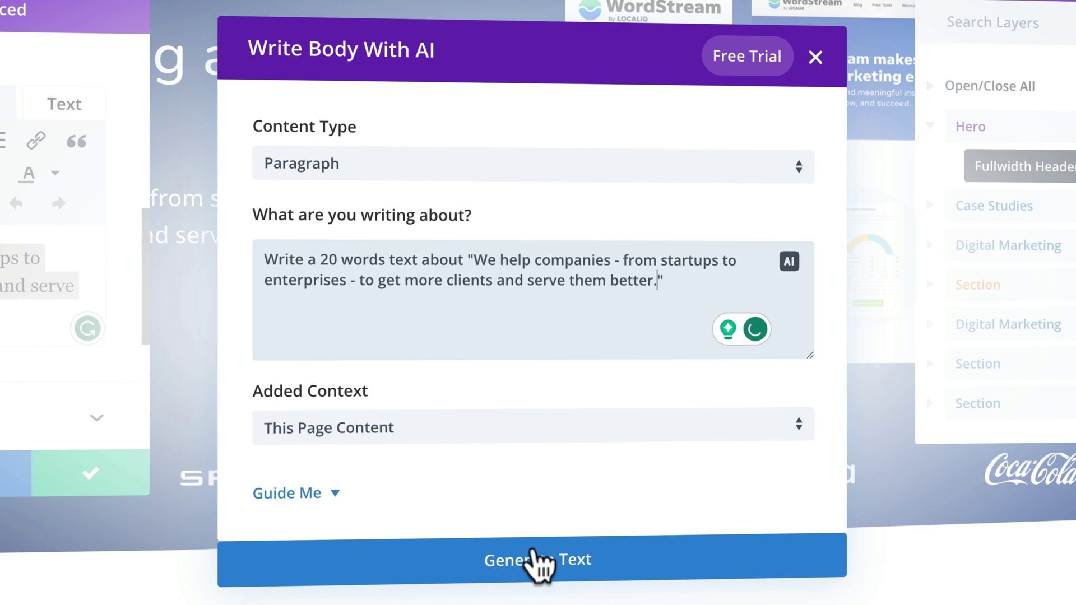
click(535, 557)
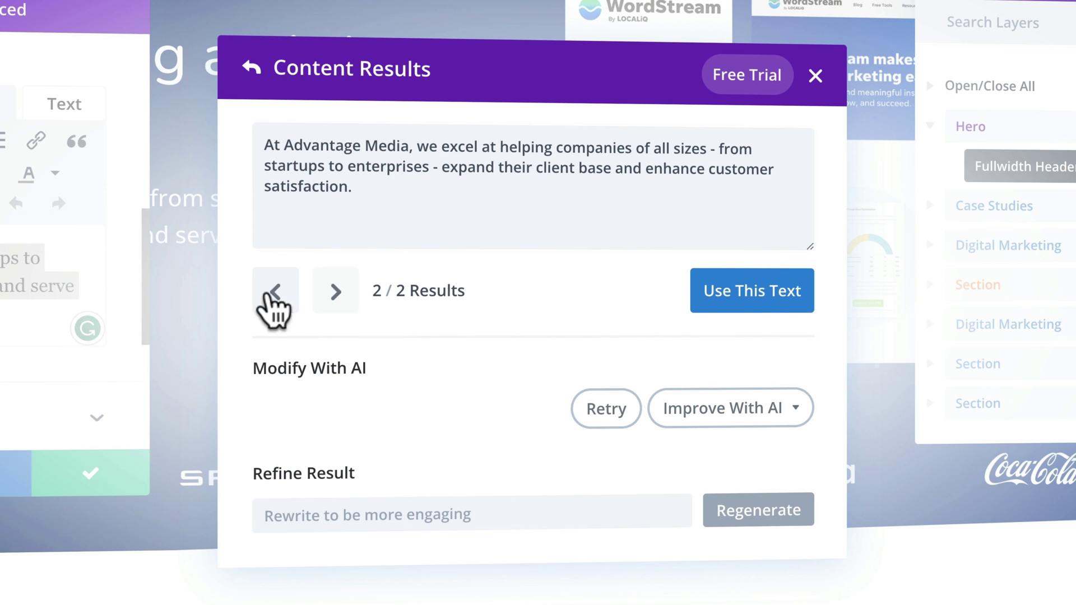
click(275, 292)
click(333, 292)
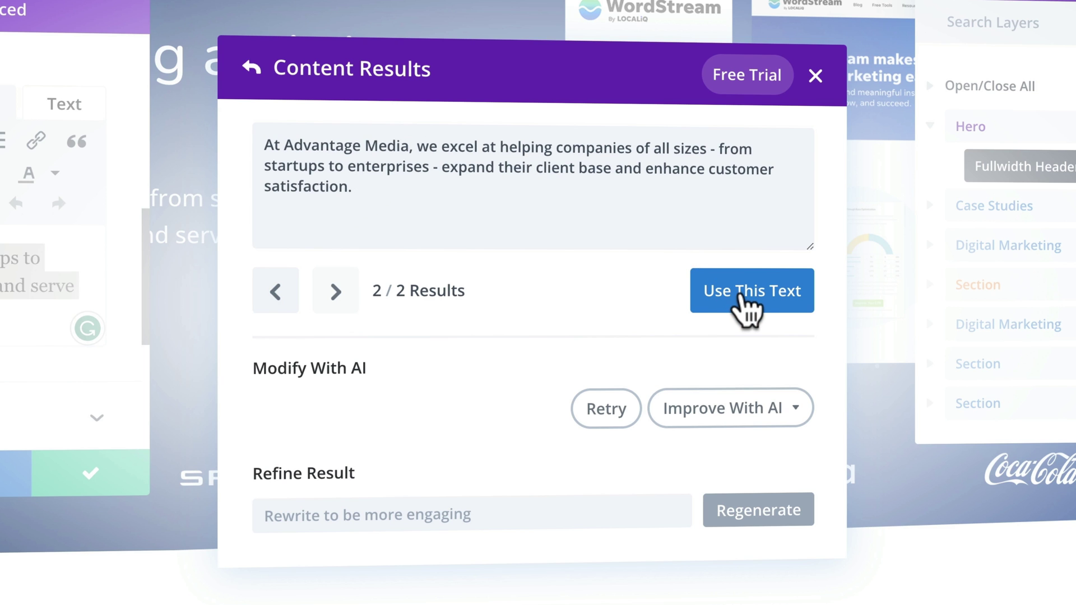
click(745, 298)
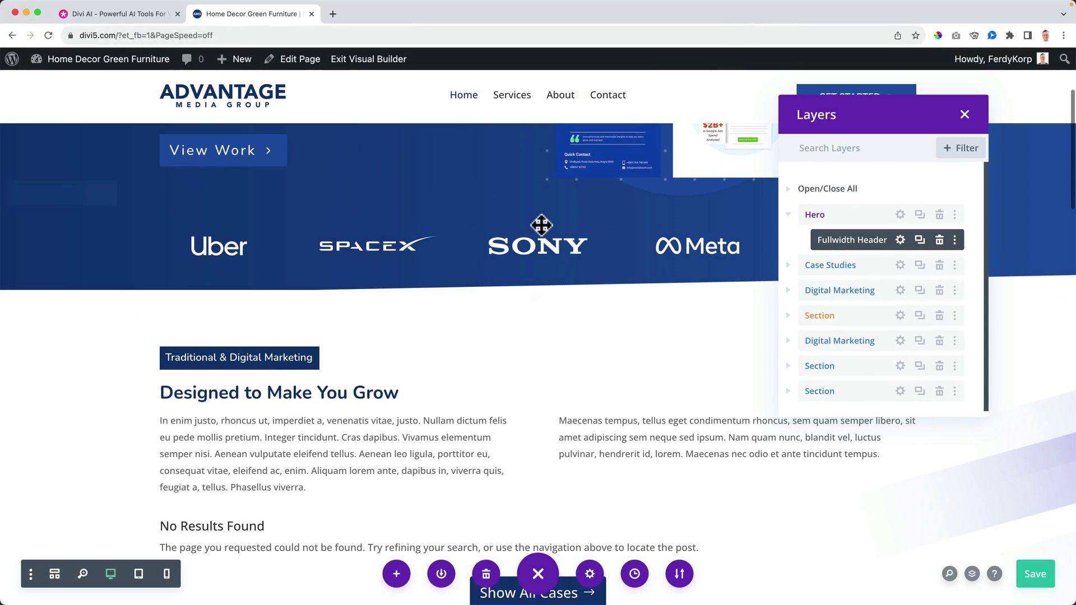
- Add a regular one-column section below the hero containing a Text module
click(536, 295)
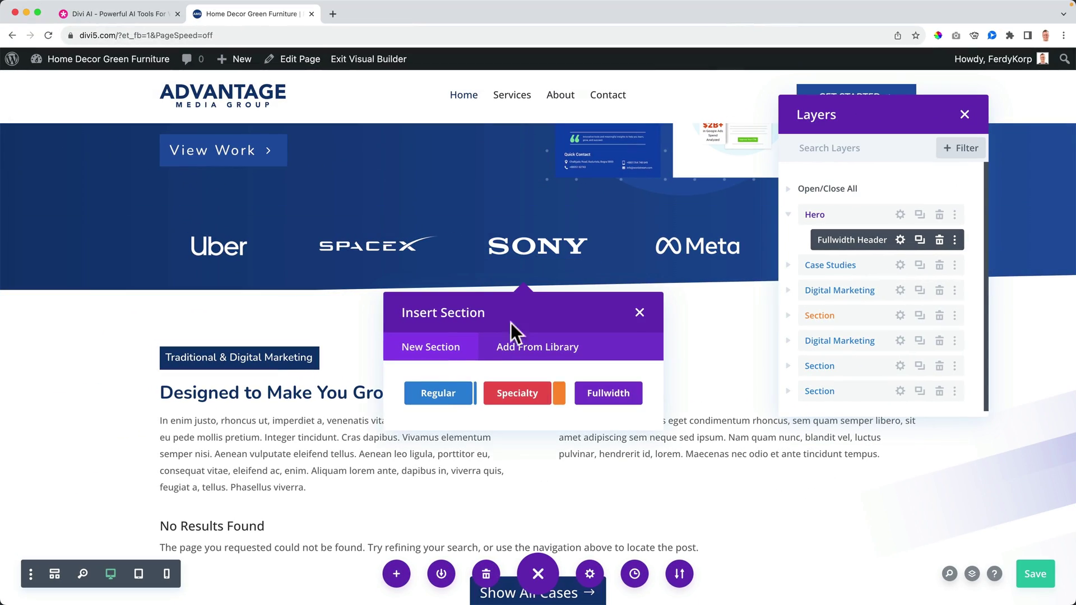
click(446, 414)
click(451, 192)
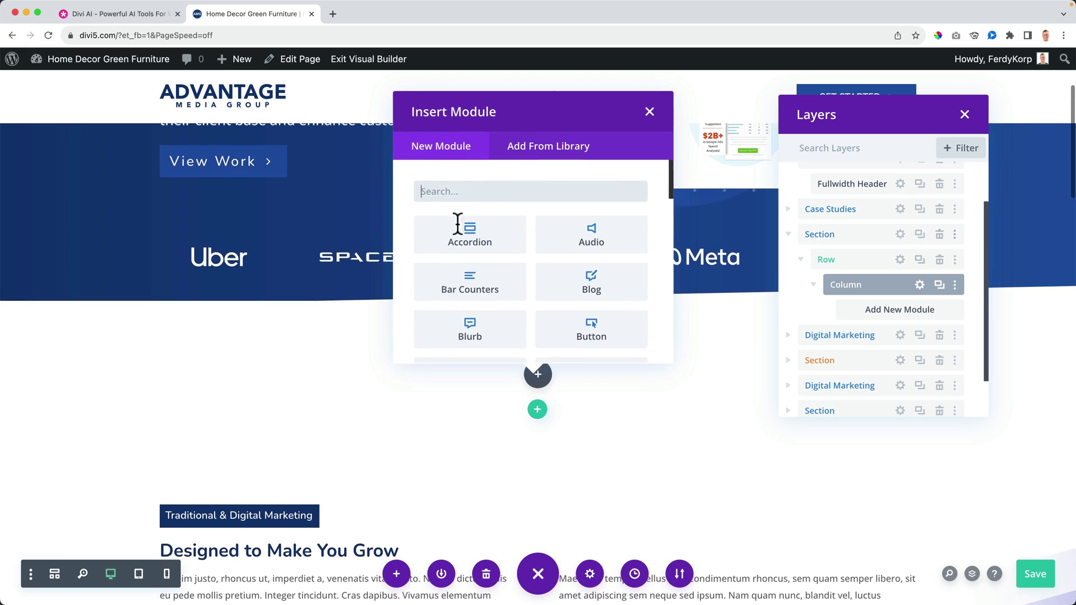
text(text)
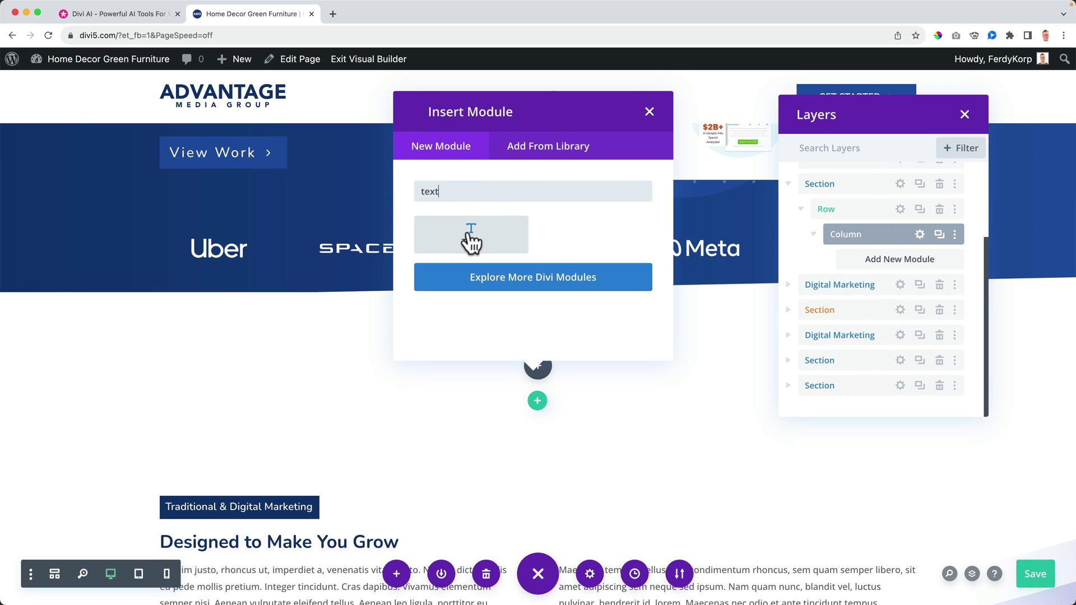
click(469, 236)
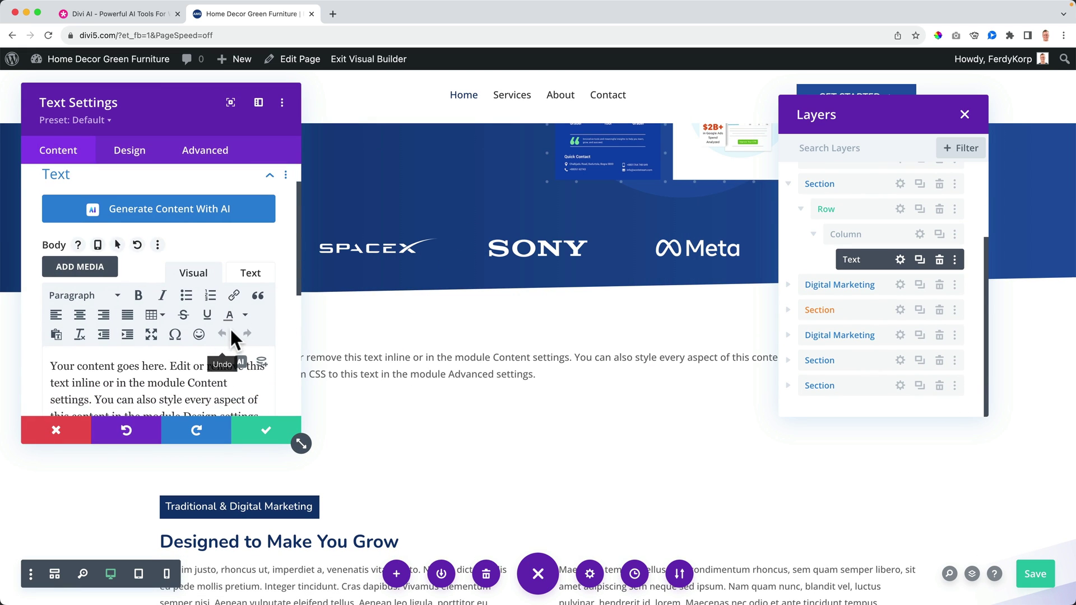
- Generate the Text module's body with AI and translate it into Dutch
click(170, 212)
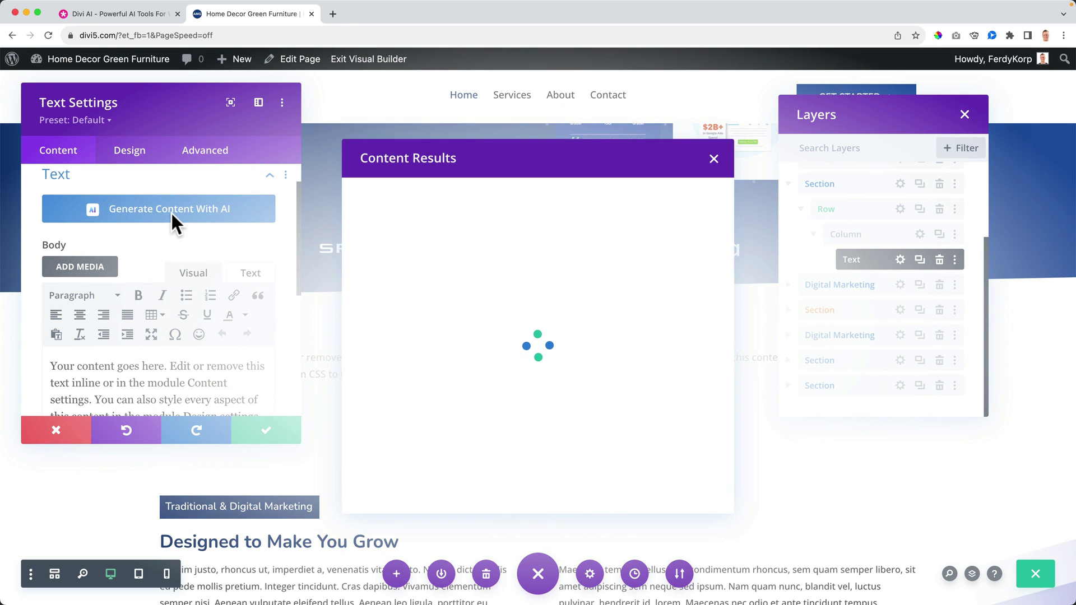
scroll(559, 251, down, 5)
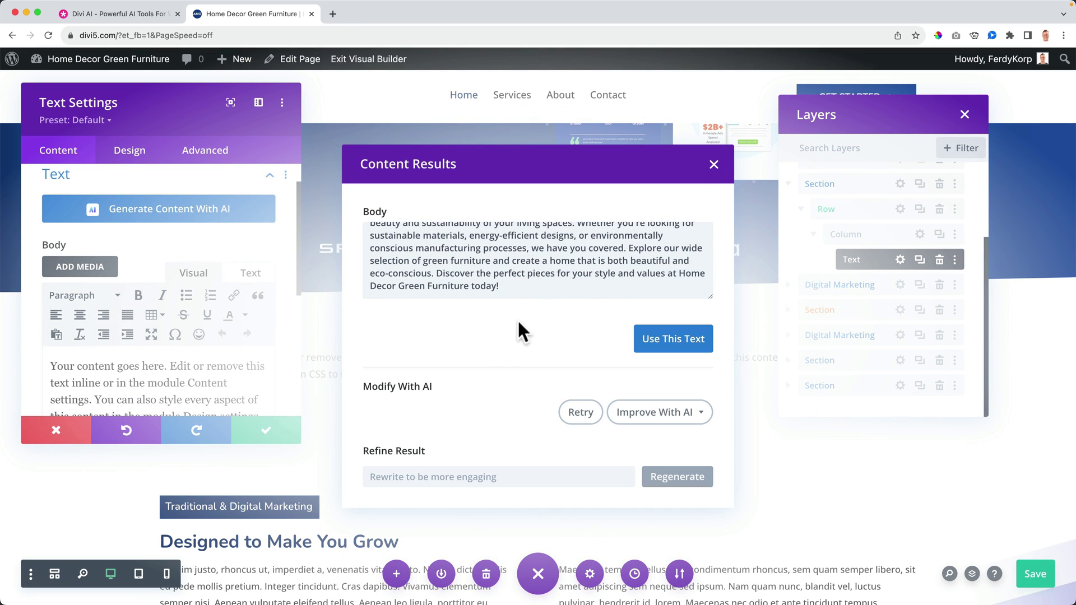
click(689, 412)
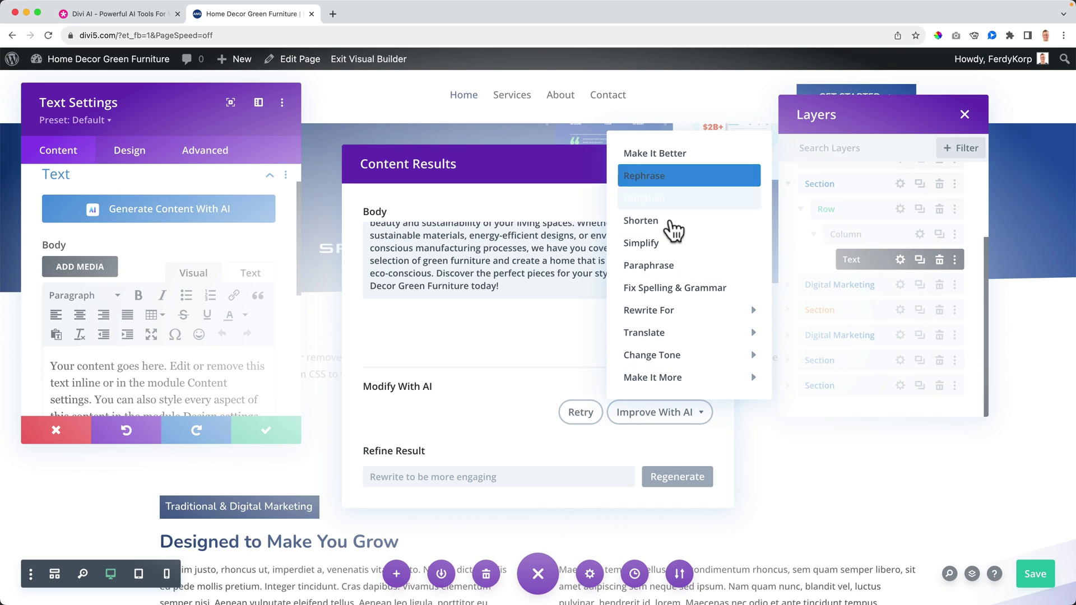
mouse_move(693, 362)
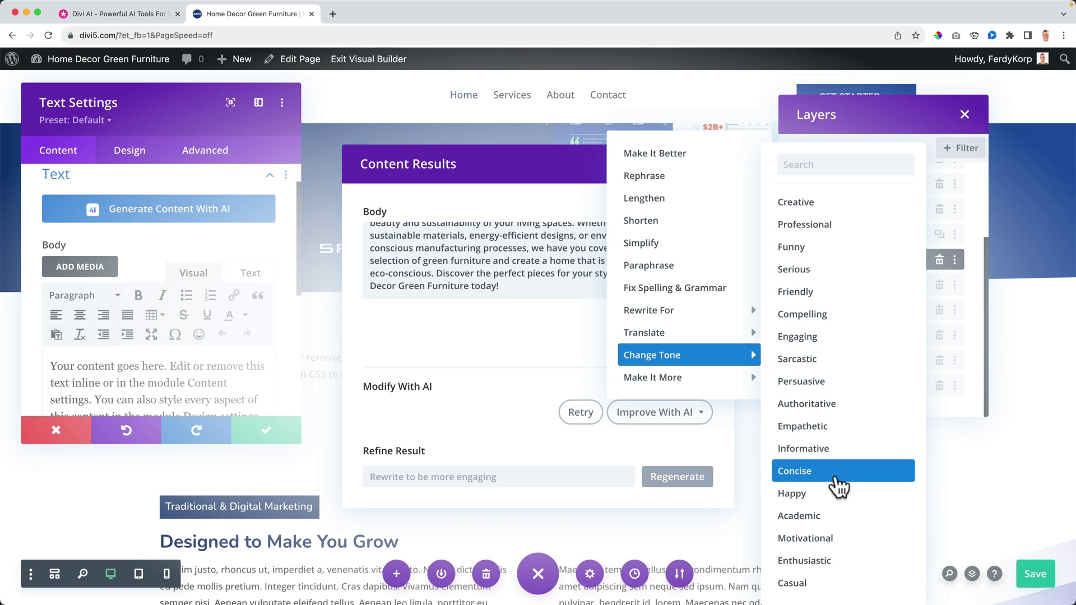
mouse_move(719, 335)
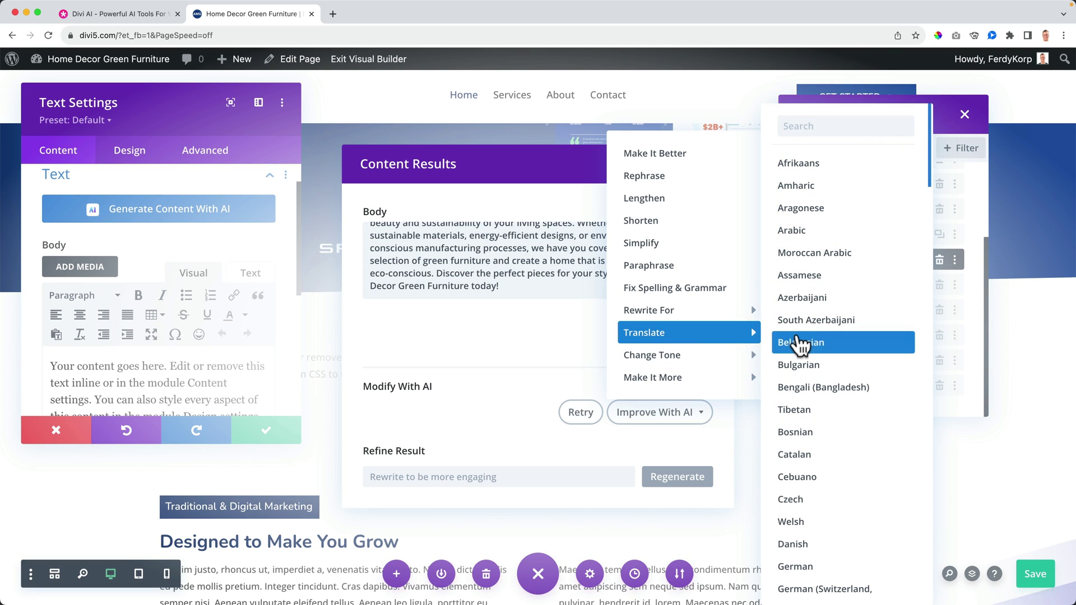
click(800, 128)
text(dutch)
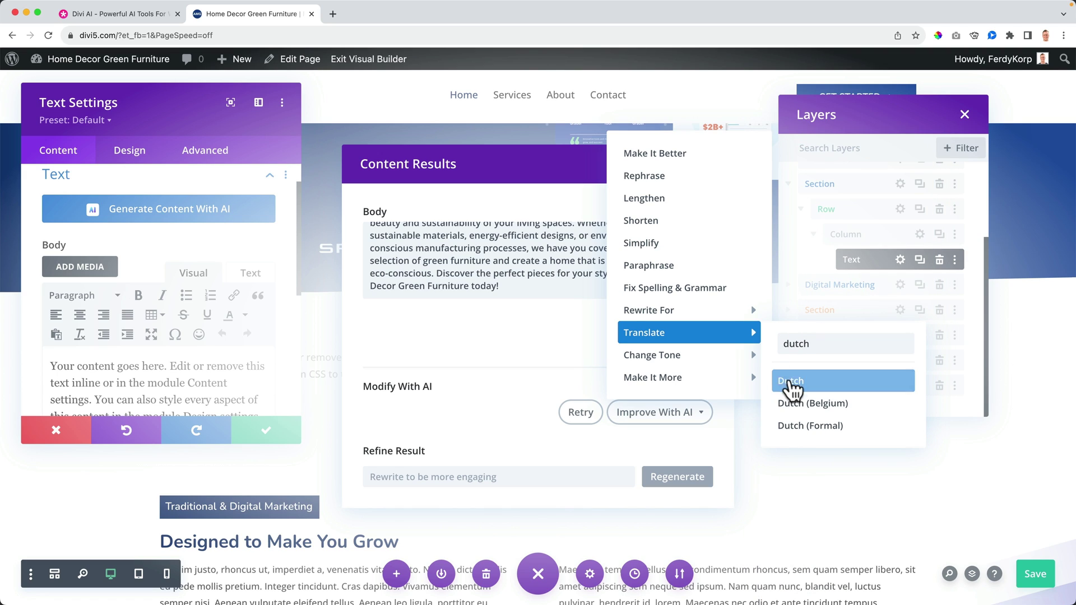
click(791, 381)
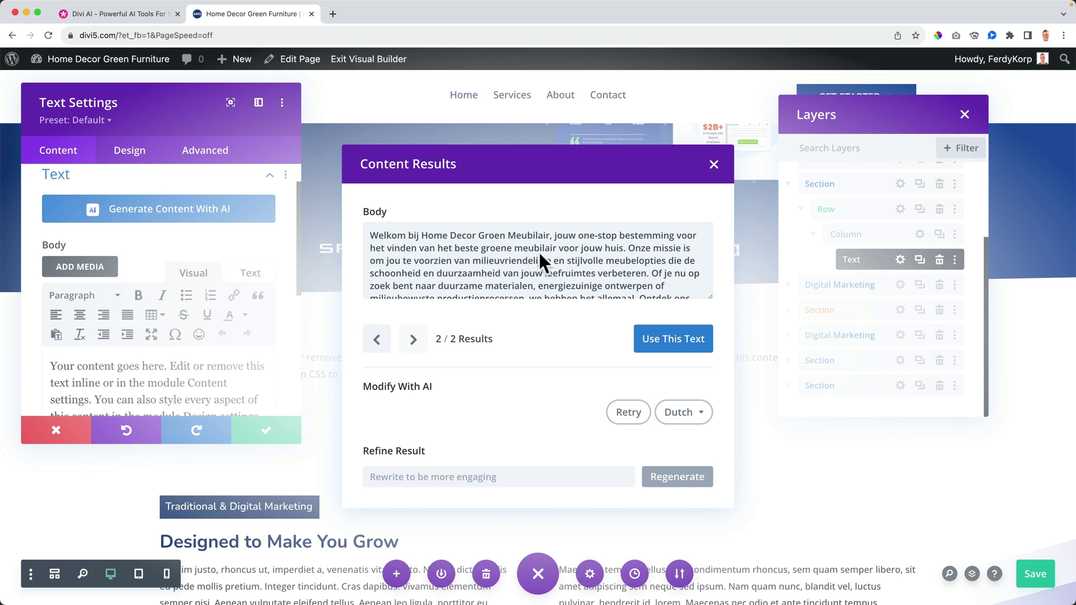
scroll(475, 264, down, 1)
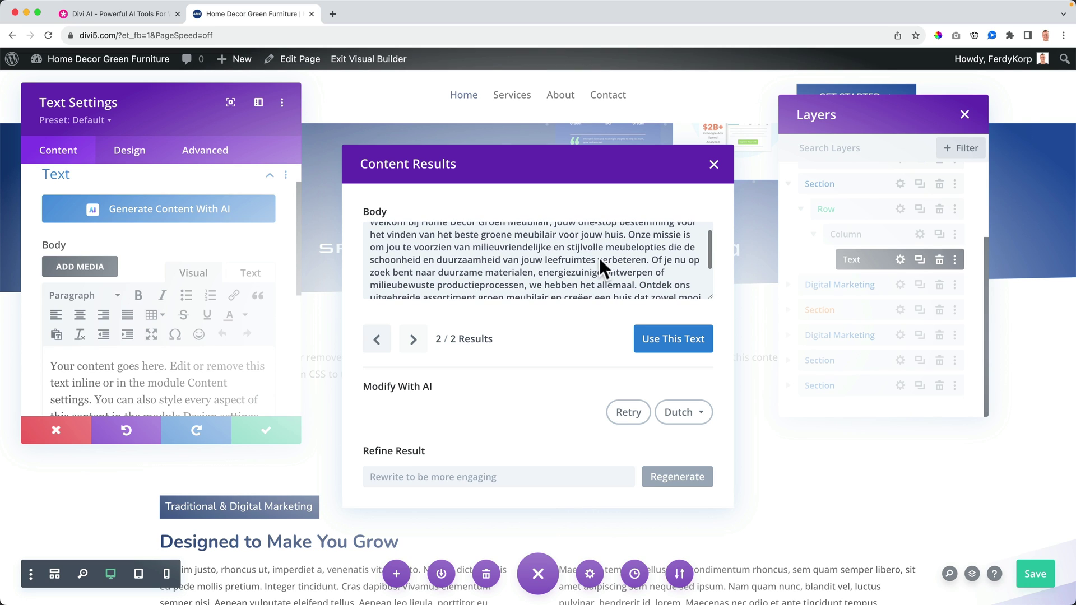
scroll(569, 267, down, 3)
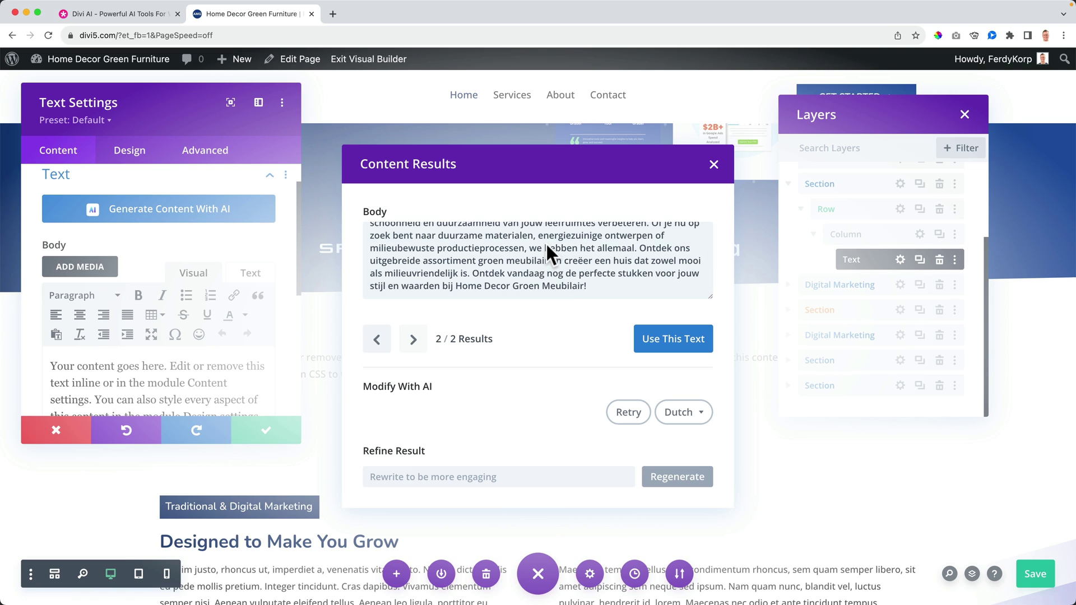
click(375, 339)
- Rewrite the Dutch result for Beginners, then close the AI results without using them
click(412, 340)
click(377, 339)
click(413, 339)
click(701, 413)
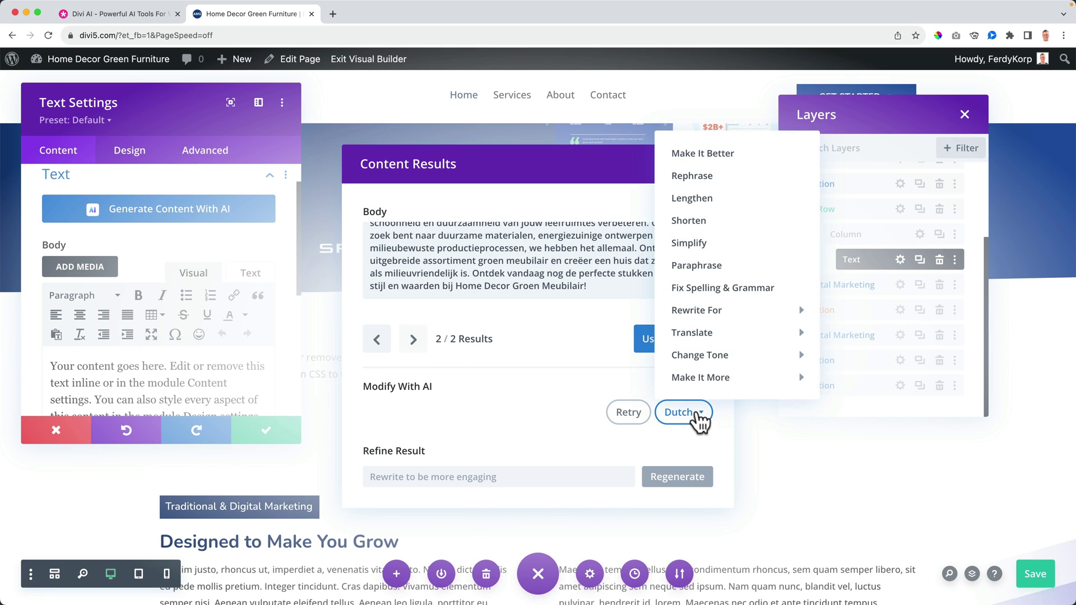
mouse_move(733, 316)
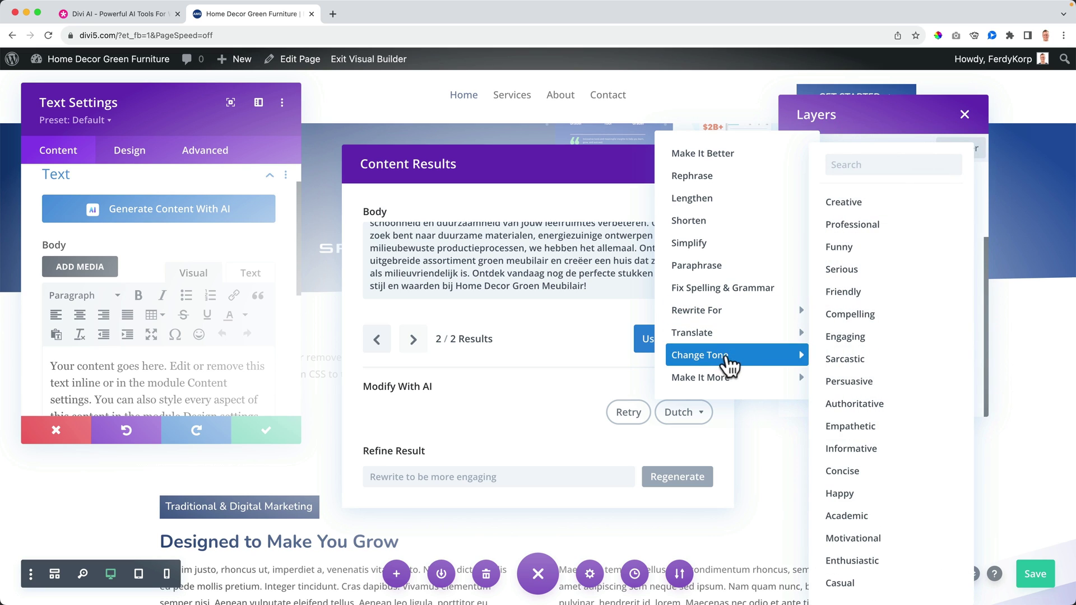
mouse_move(737, 384)
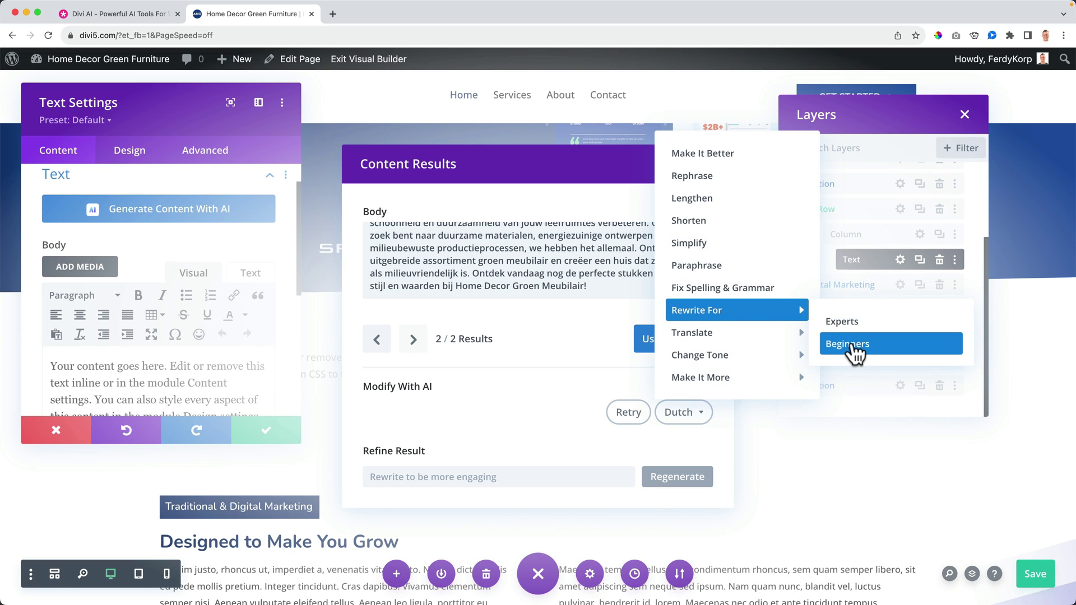
click(852, 344)
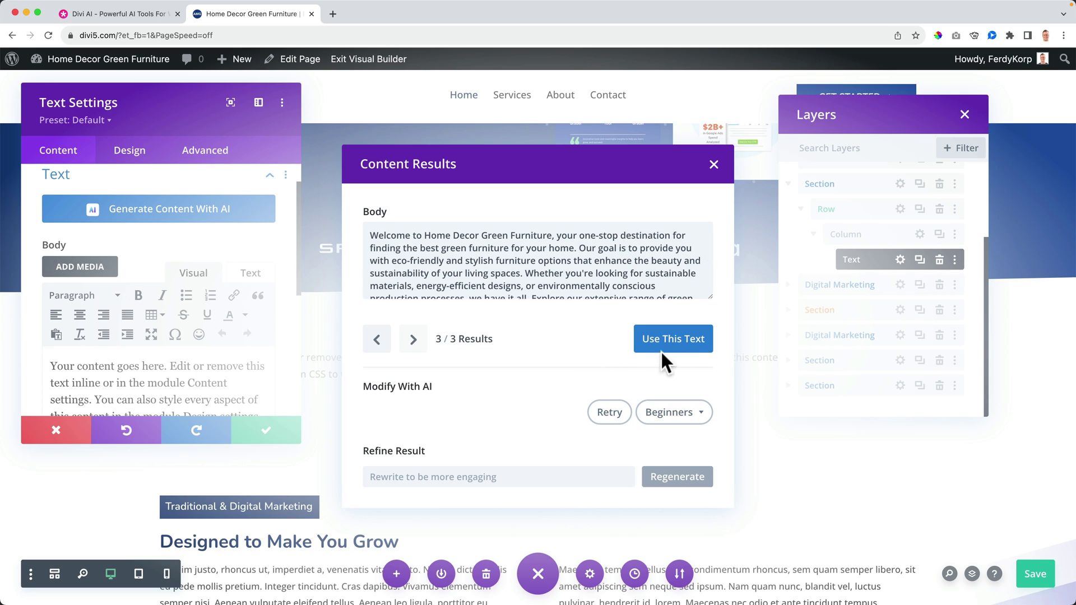
click(713, 166)
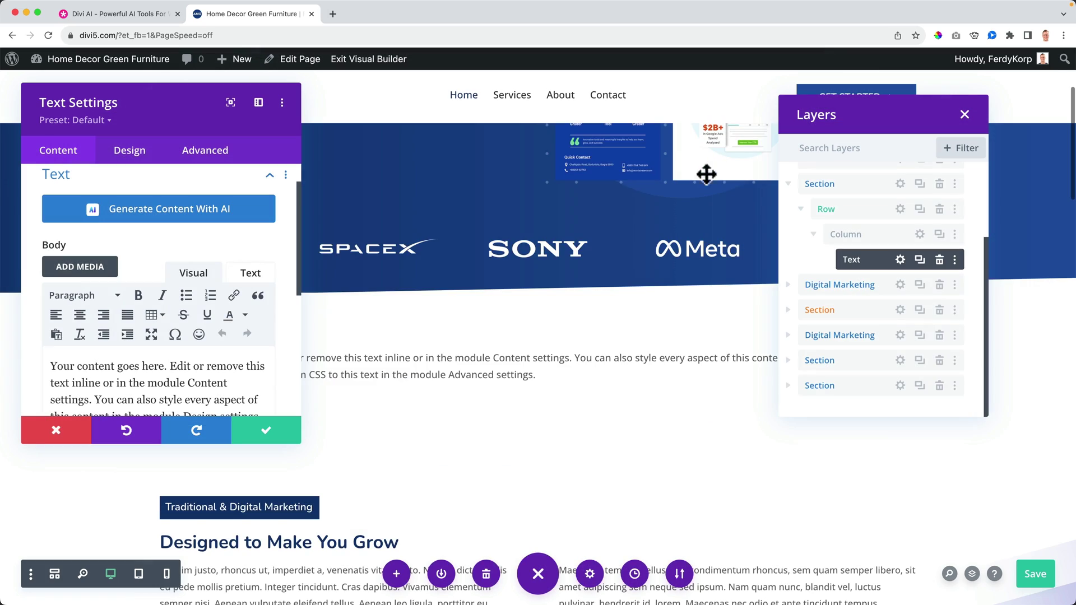
- Save the Text module and scroll down to the Why Advantage? section
click(269, 432)
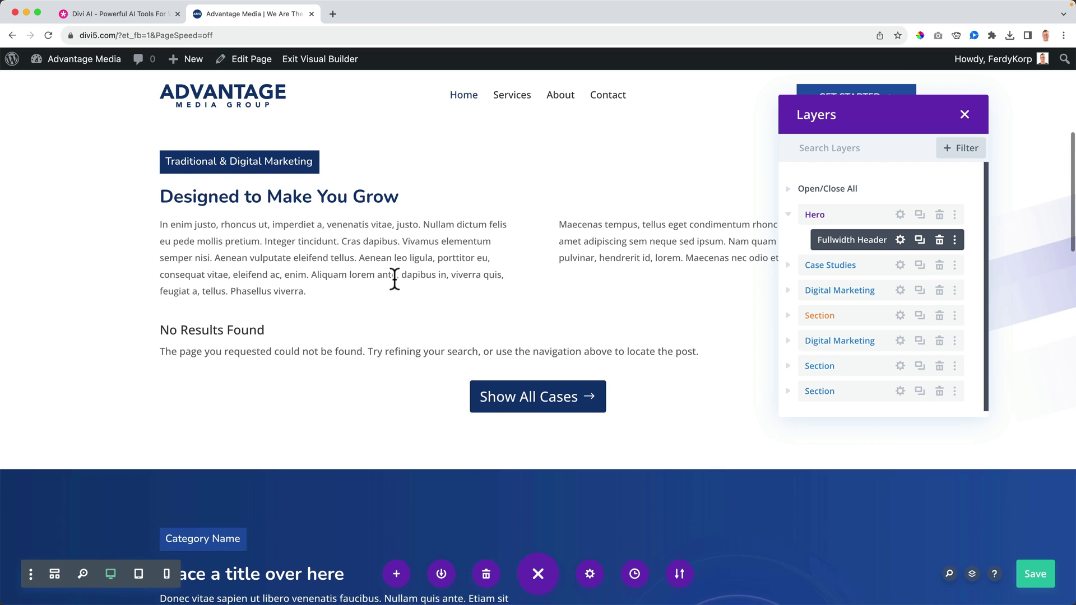
scroll(394, 281, down, 15)
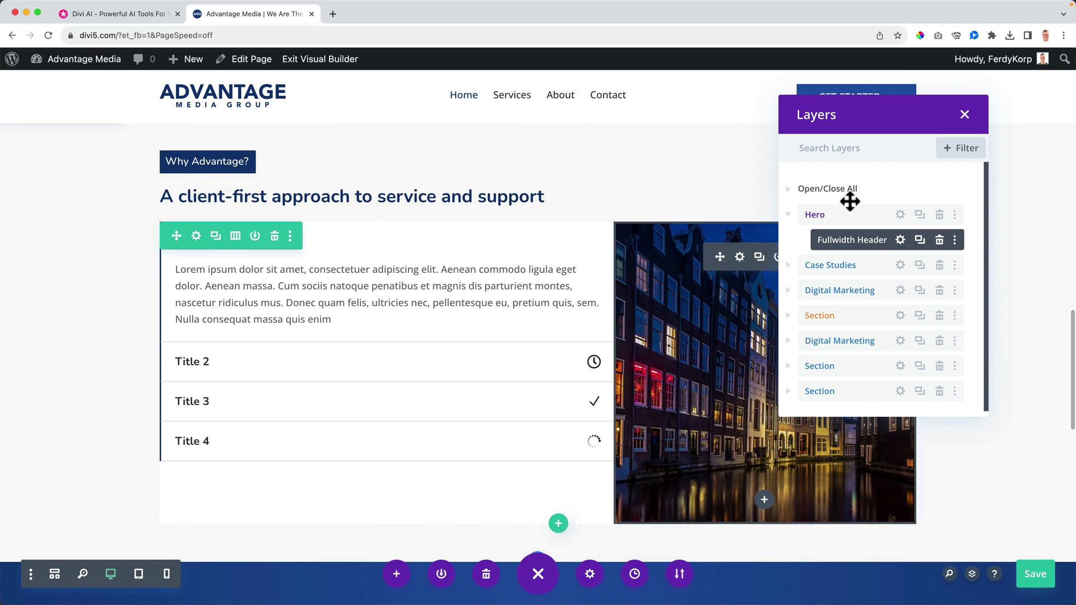
- Delete the canal-street photo from the Image module and auto-generate boardroom images with AI
click(964, 114)
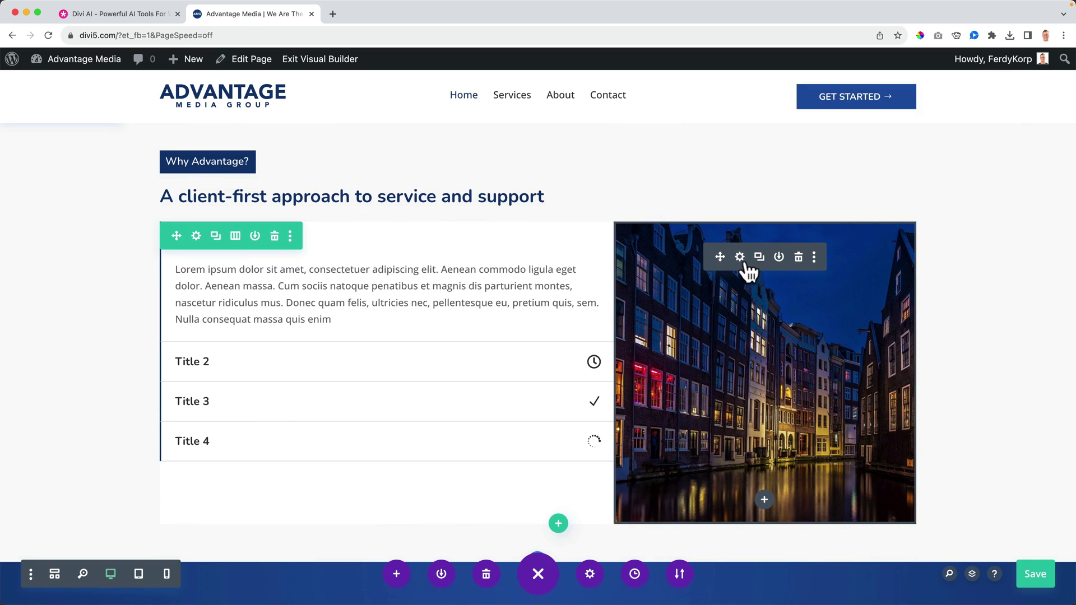
click(740, 257)
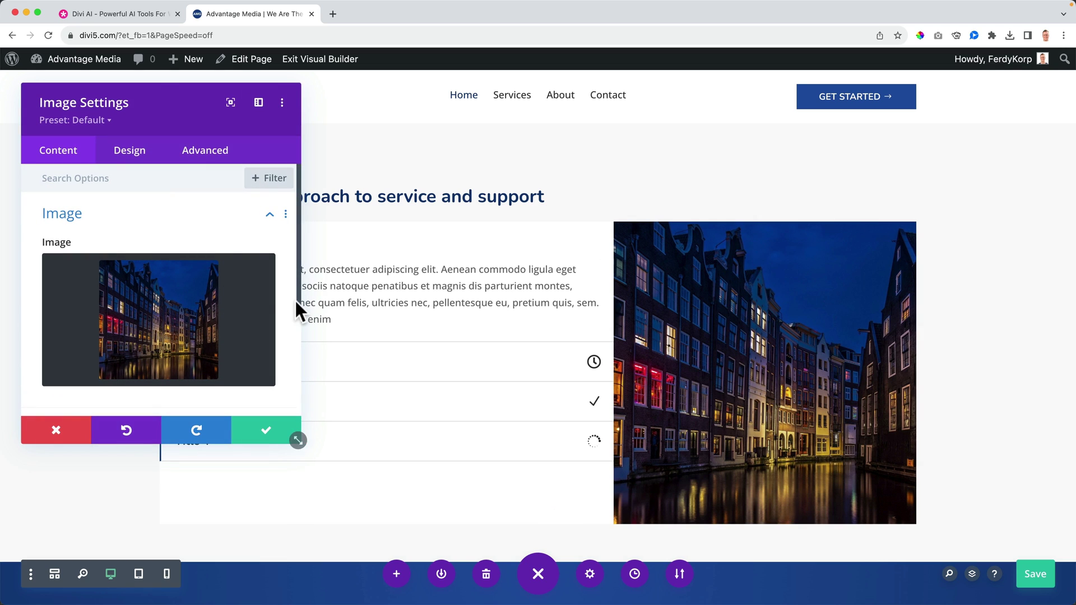
click(233, 276)
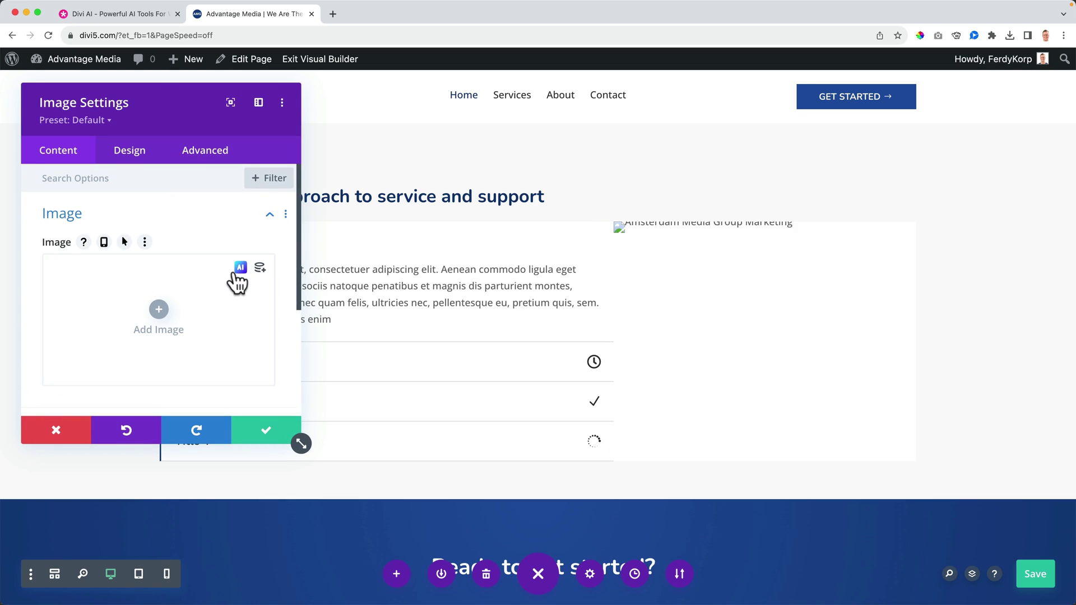
click(241, 270)
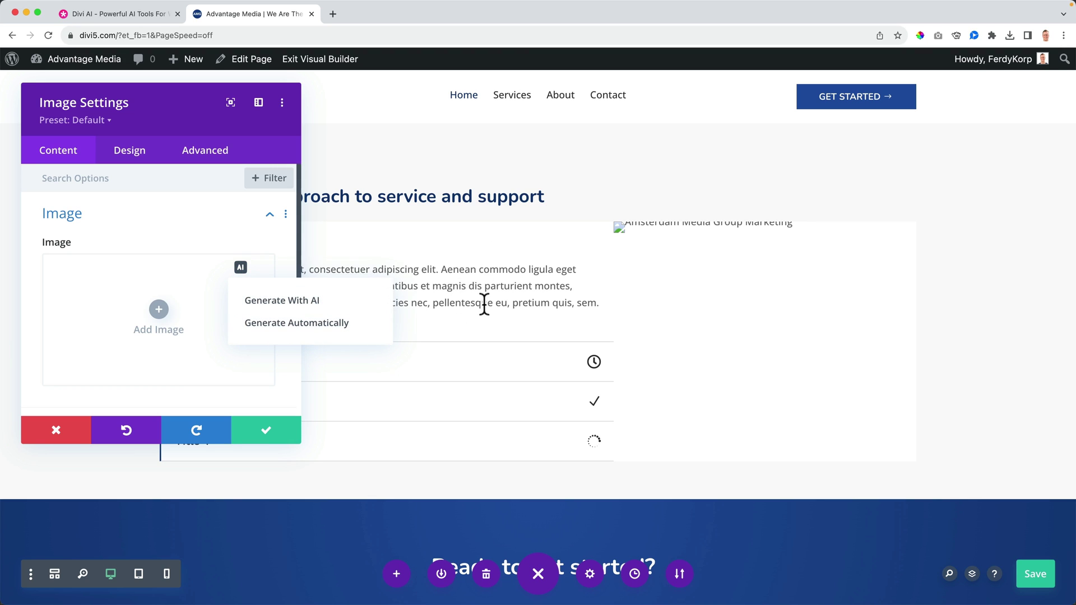
click(292, 330)
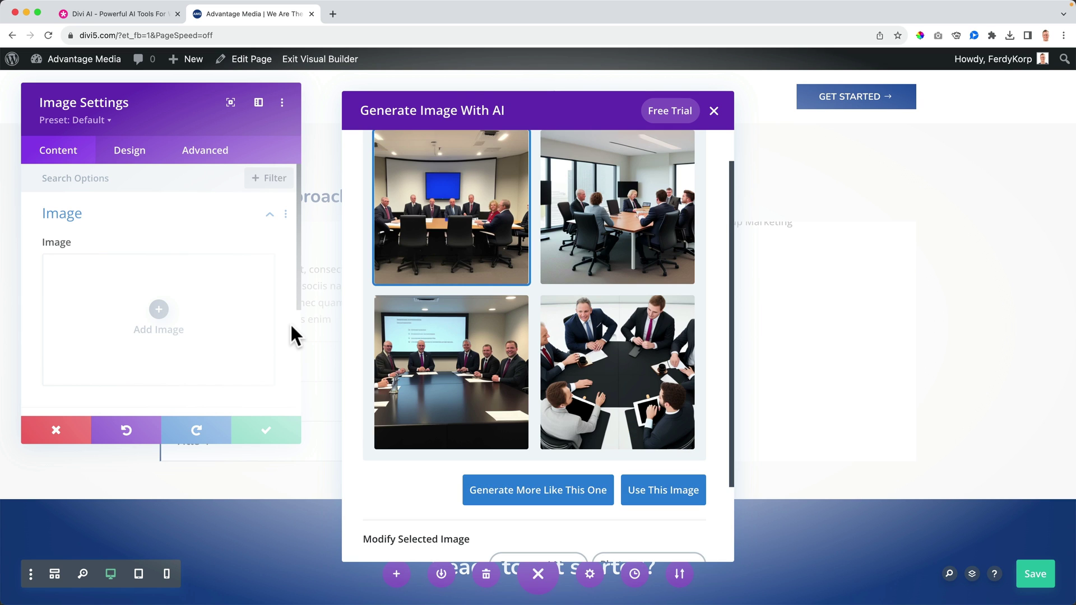
- Generate four more boardroom image variations based on the second image
click(629, 230)
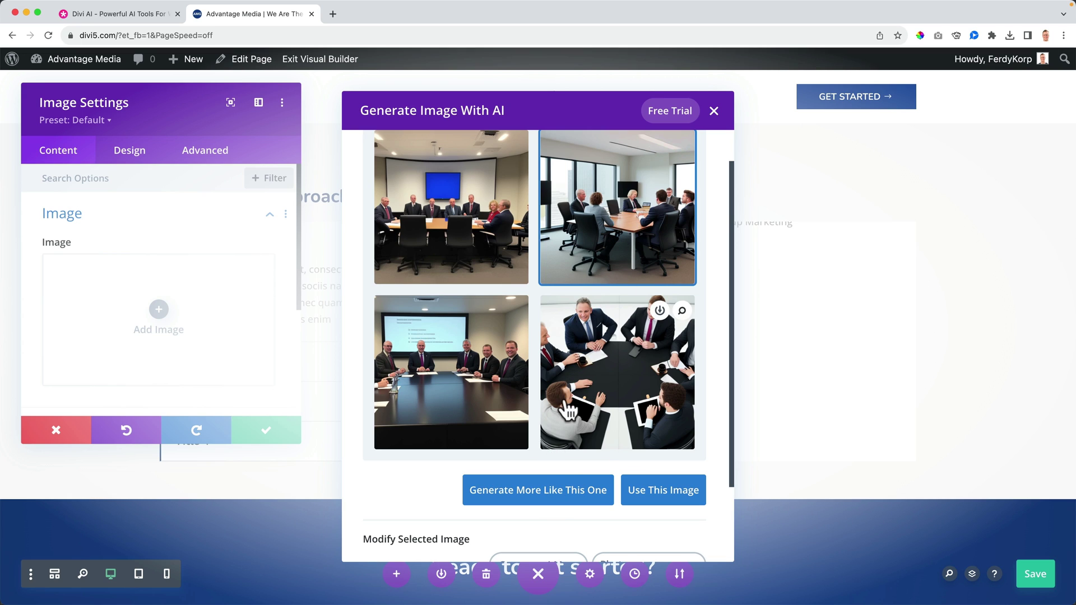
click(550, 491)
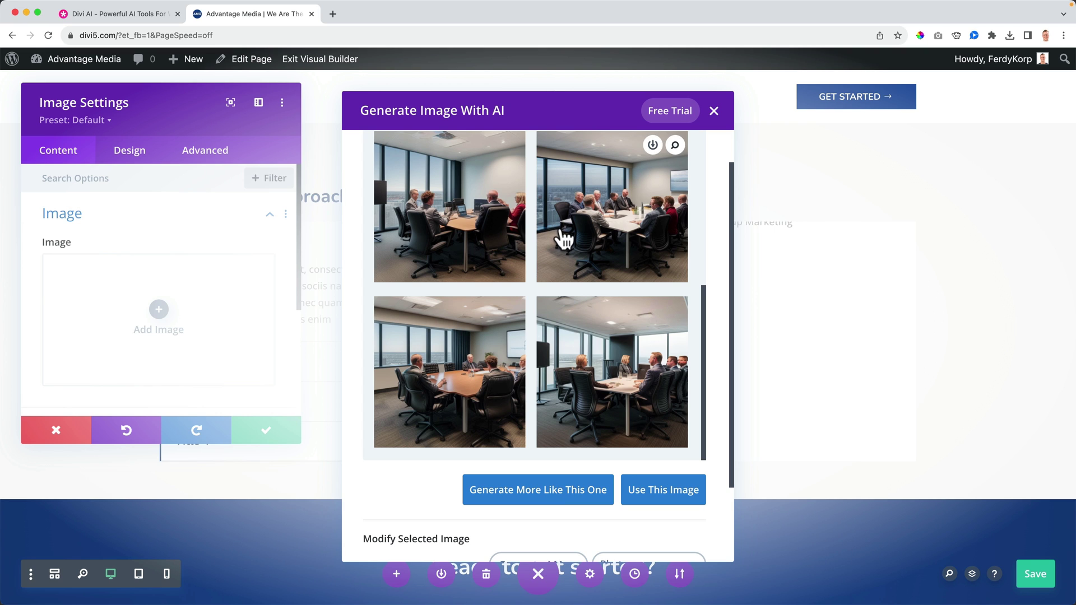
scroll(560, 236, down, 3)
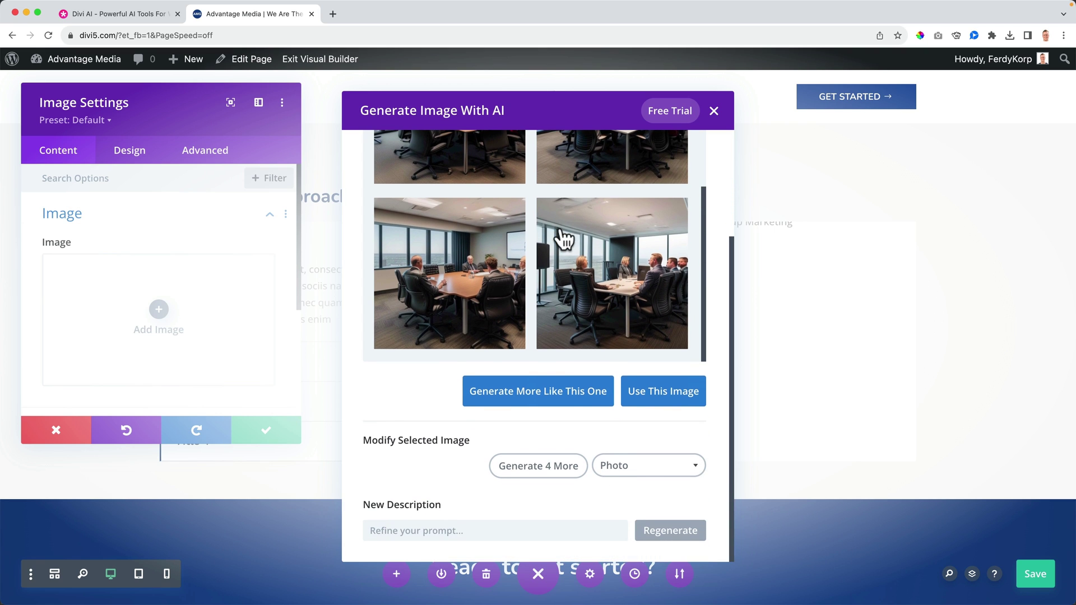
- Restyle the images as Concept Art and use the bottom-left boardroom image in the module
click(635, 473)
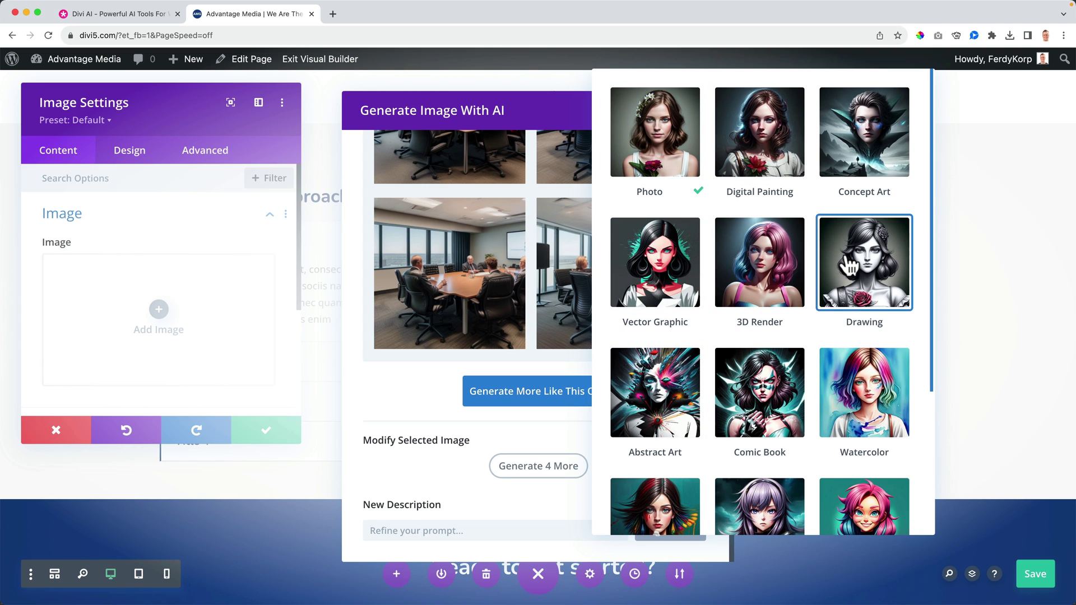
scroll(847, 265, down, 1)
scroll(847, 265, down, 5)
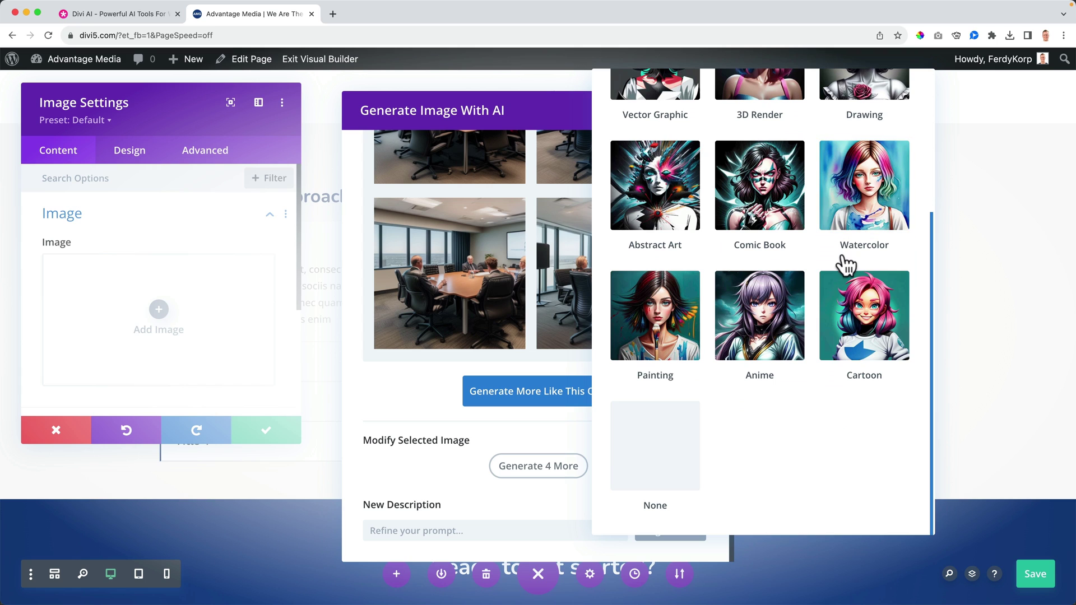
scroll(831, 316, up, 4)
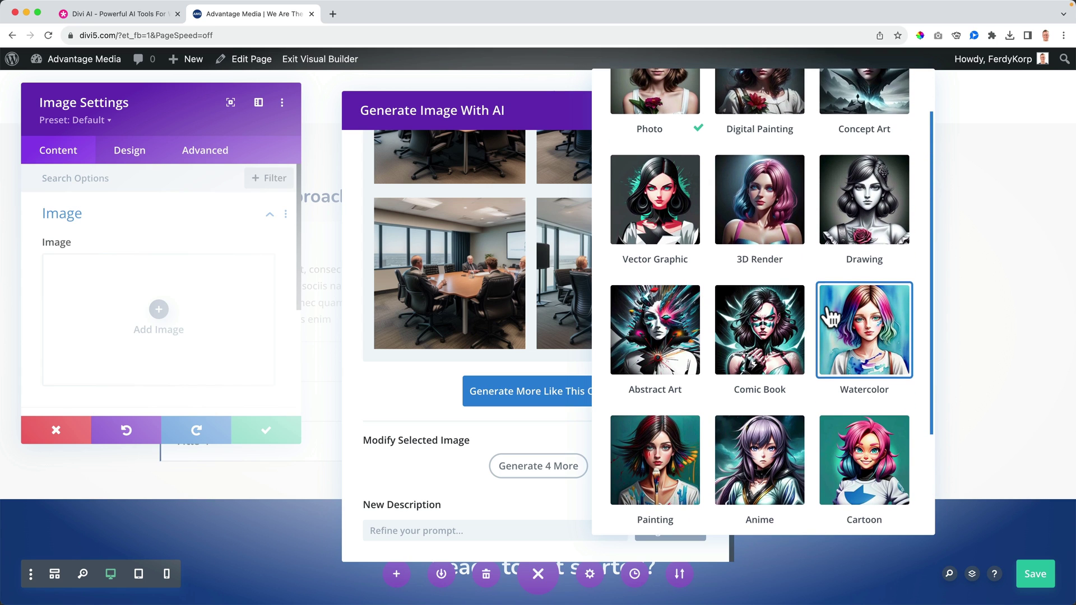
scroll(831, 317, down, 2)
scroll(831, 317, up, 4)
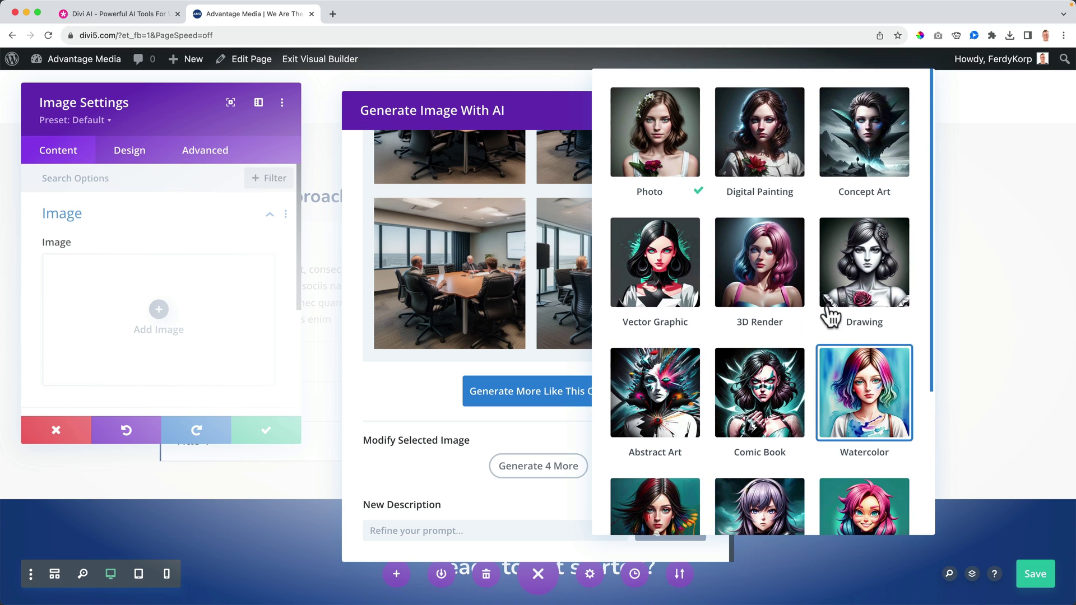
click(849, 137)
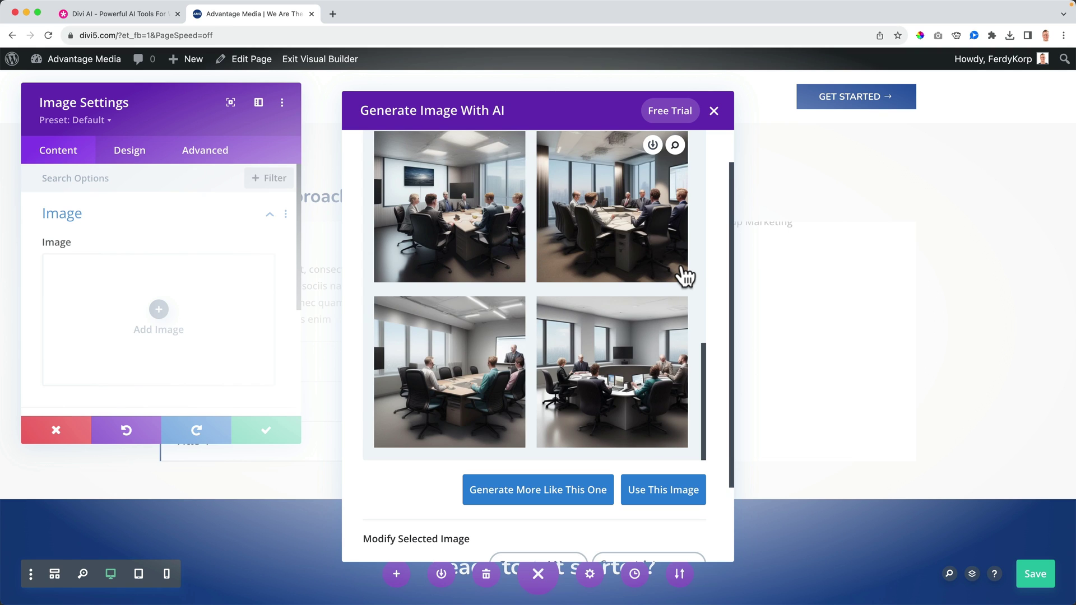
click(497, 313)
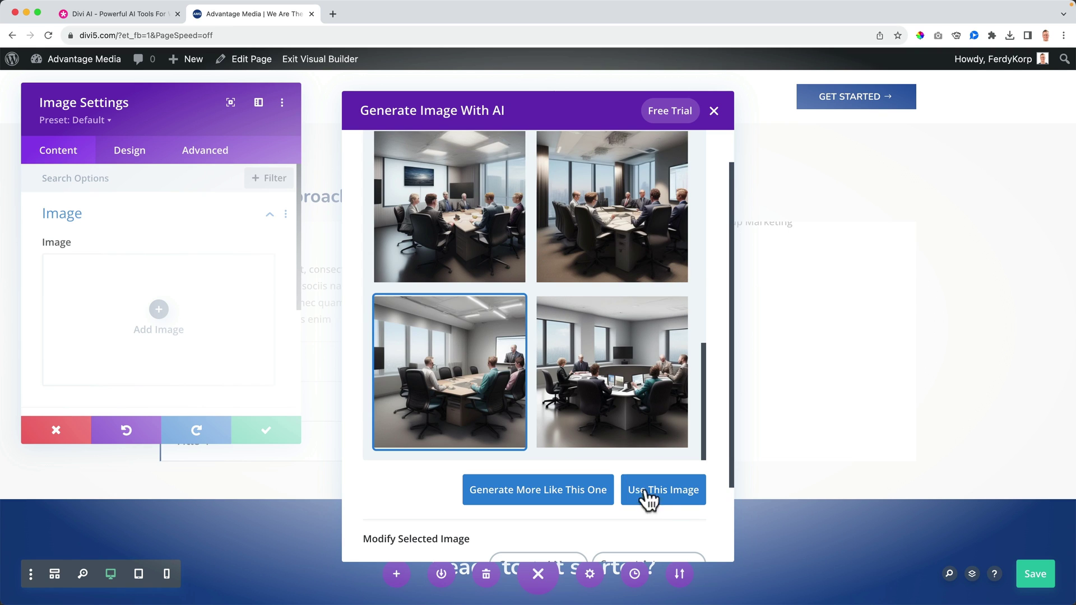
click(675, 493)
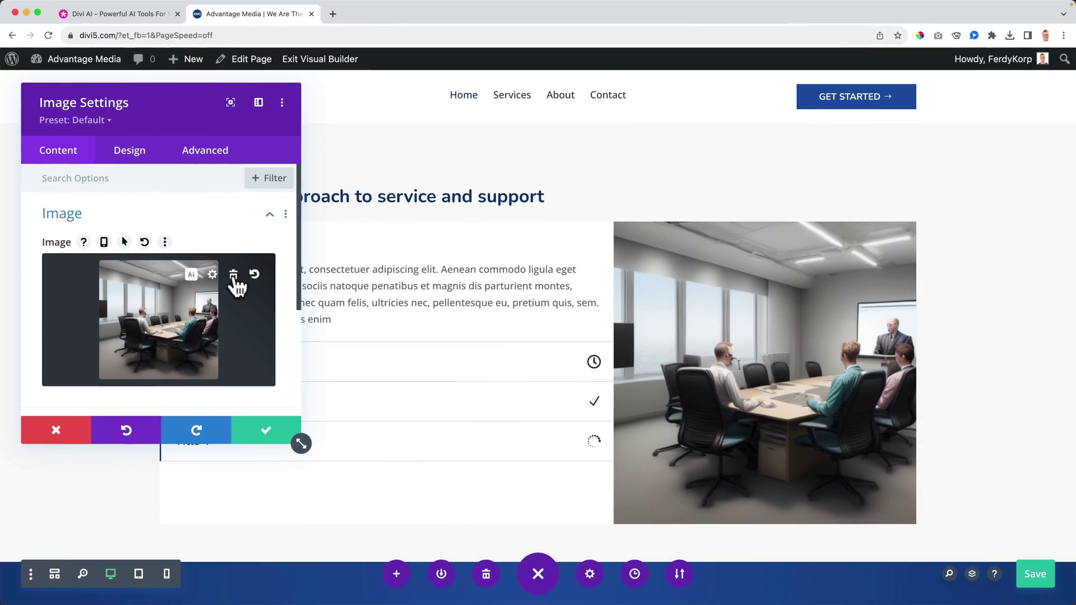
- Clear the module's current image and start Generate With AI
click(234, 277)
click(240, 269)
click(283, 302)
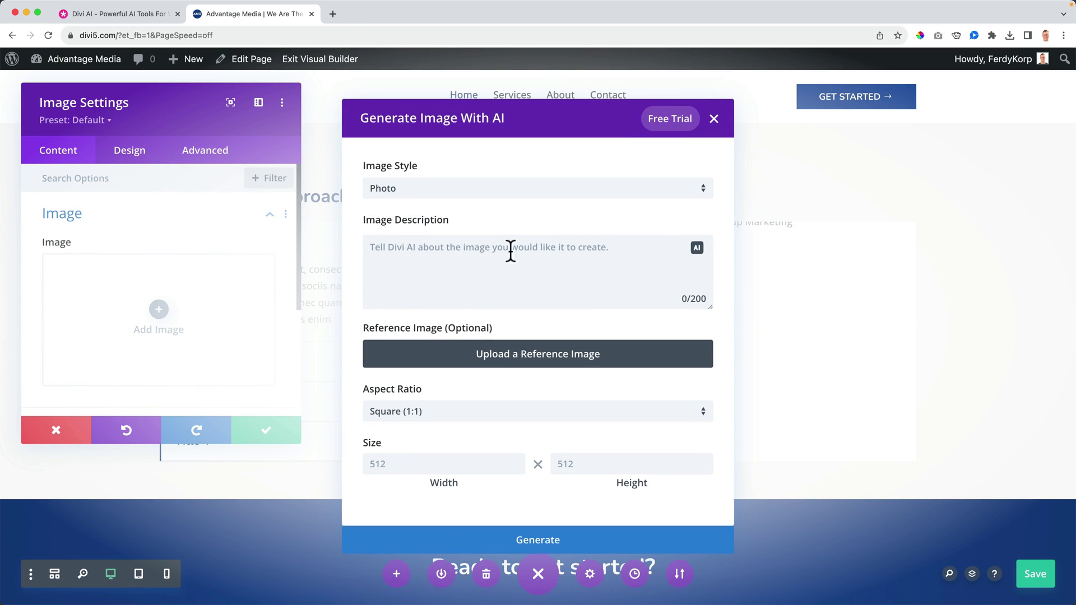
- Describe Amsterdam at sunset with a big company building and generate four 1120×1120 photos
click(528, 259)
text(Ams)
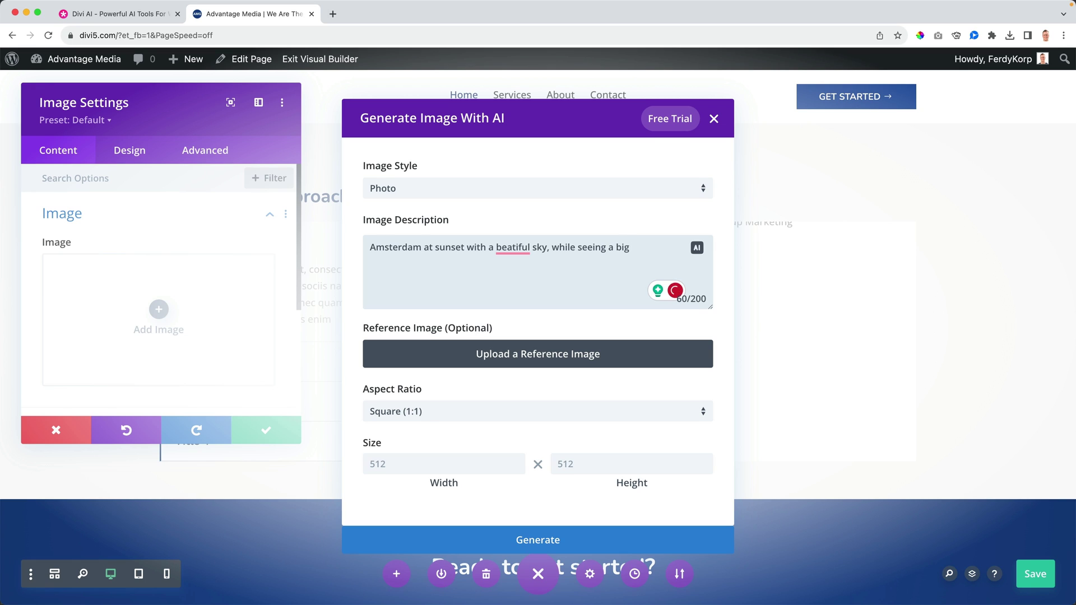
text(ding)
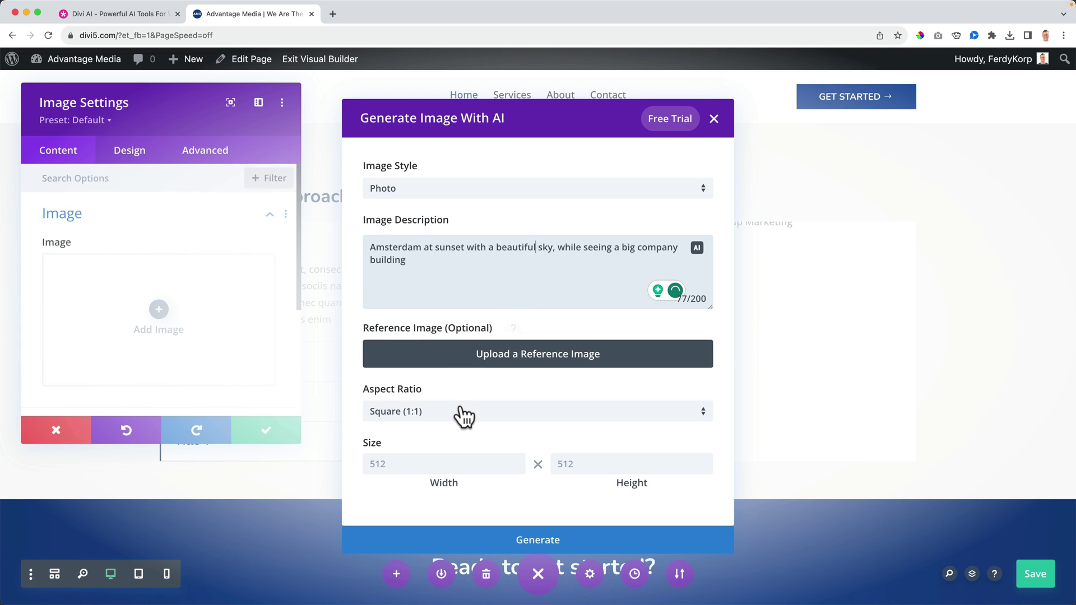
click(435, 463)
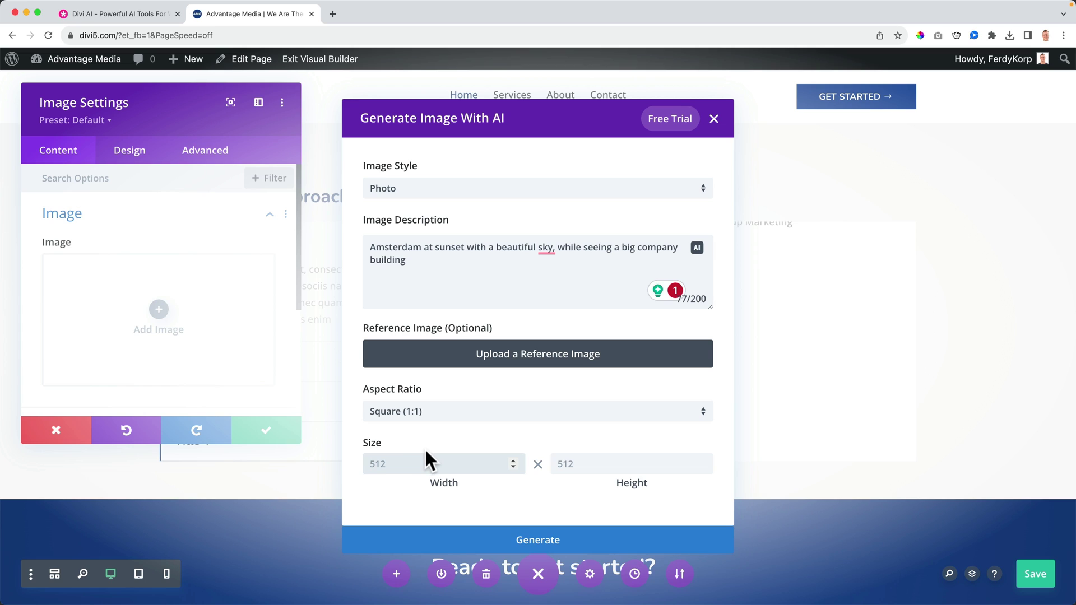
text(1120)
key(Tab)
key(Tab)
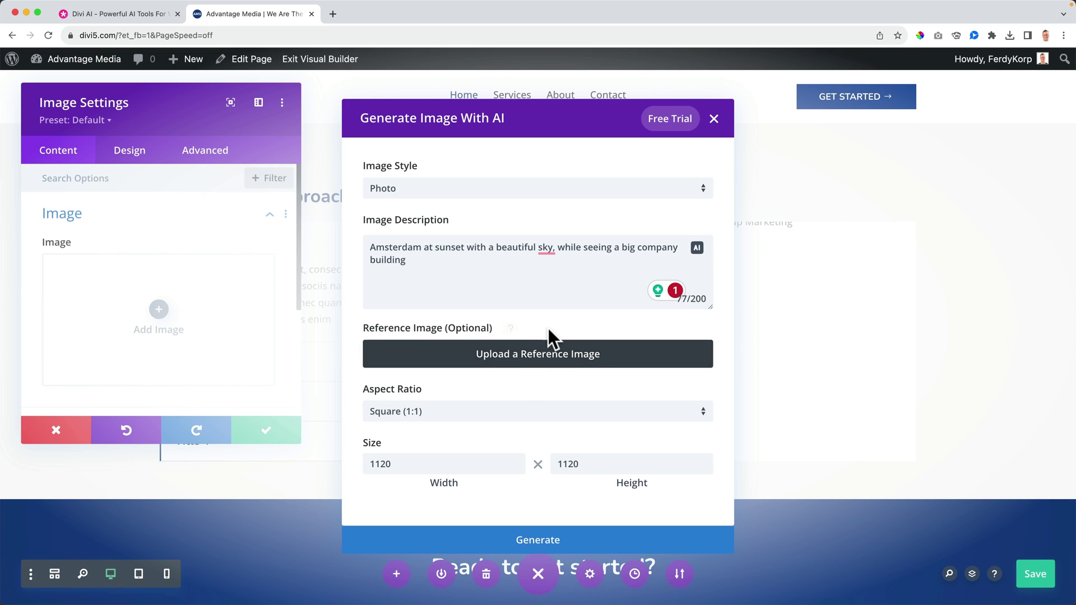
click(545, 536)
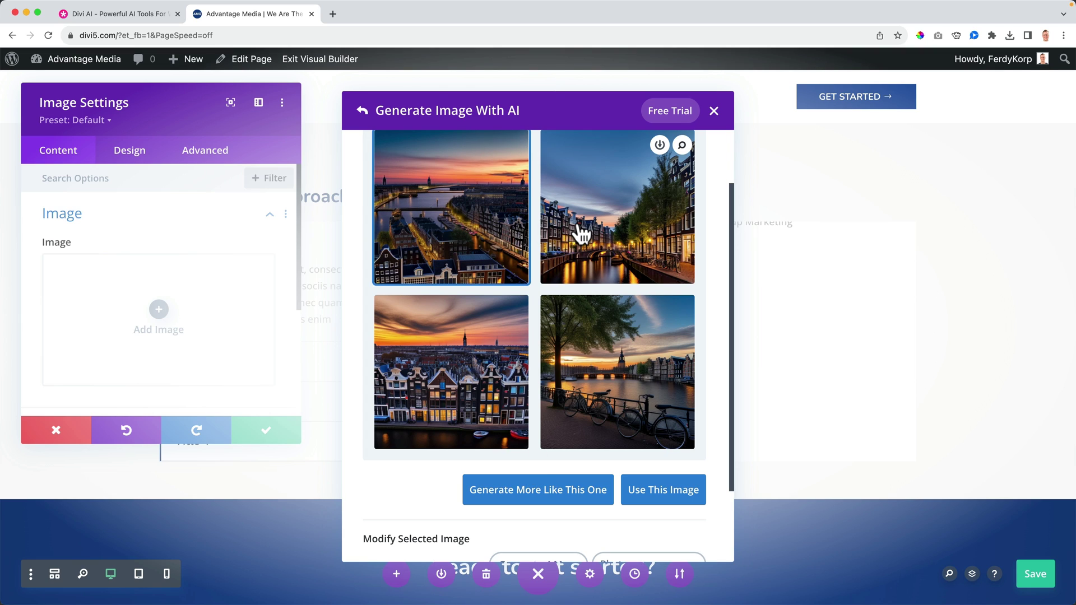
- Apply the third Amsterdam sunset image to the Image module, close its settings and save the page
click(447, 383)
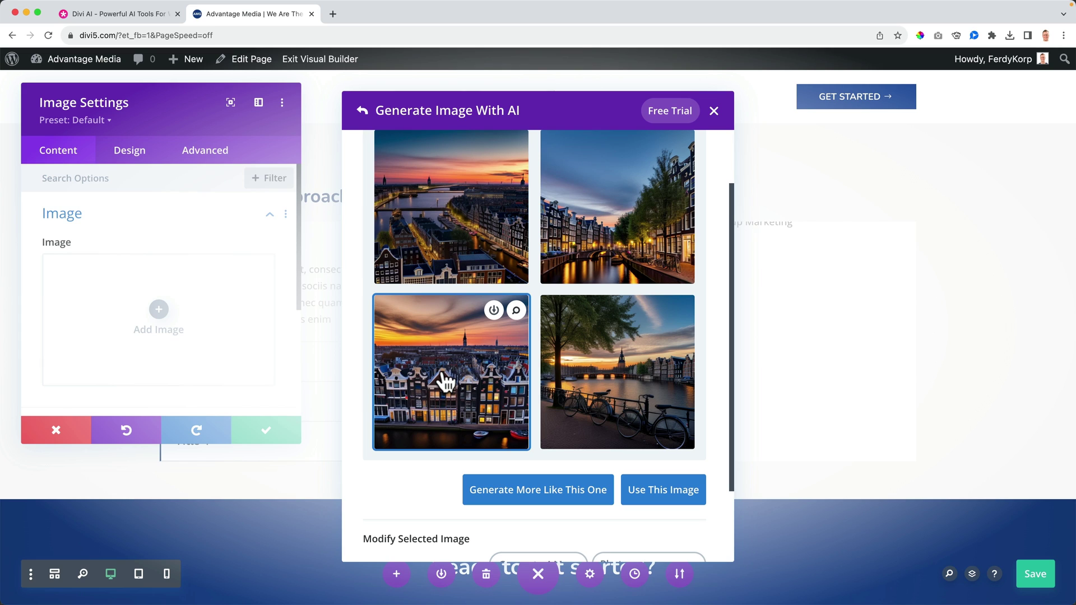
click(659, 490)
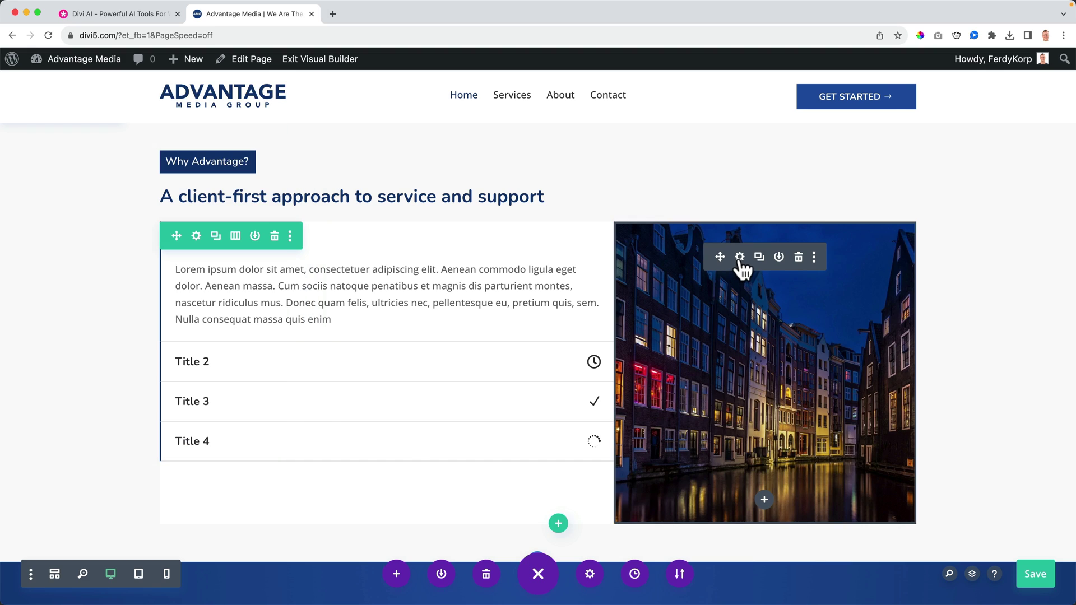
click(740, 256)
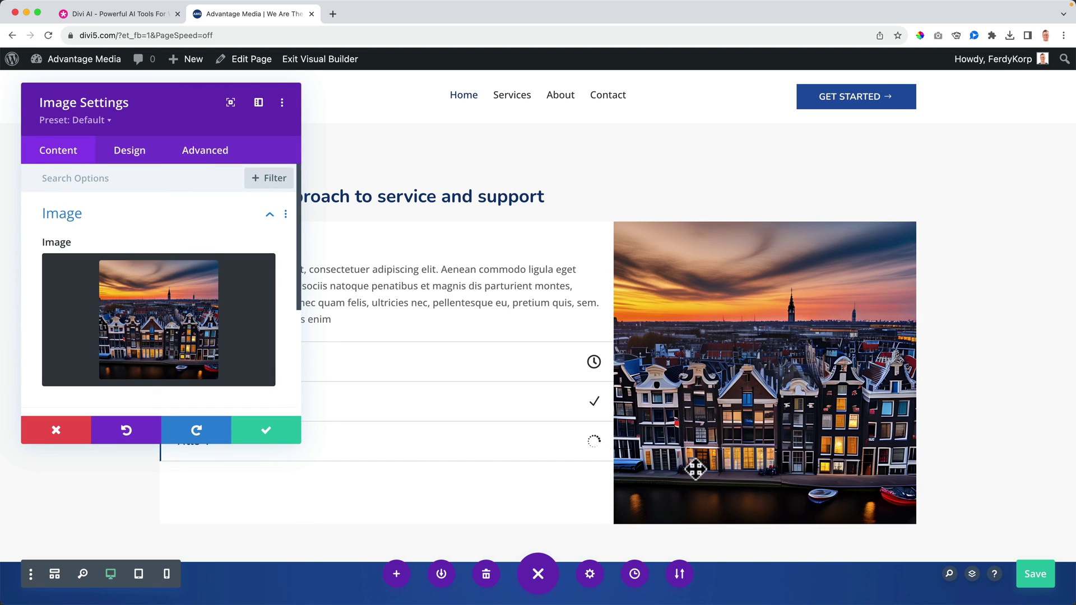
click(266, 431)
scroll(355, 420, down, 10)
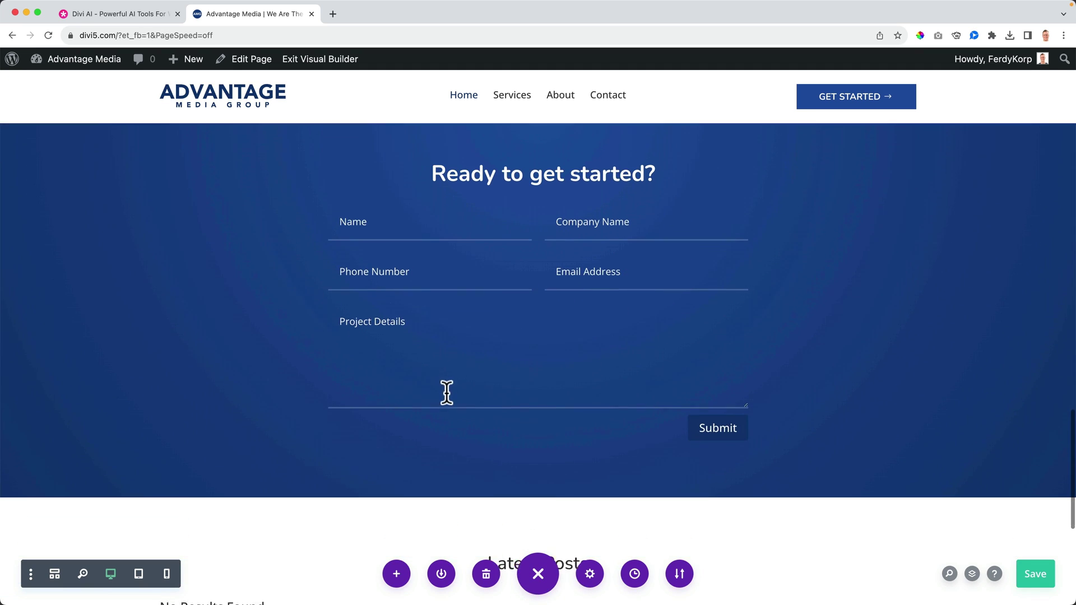
click(1030, 569)
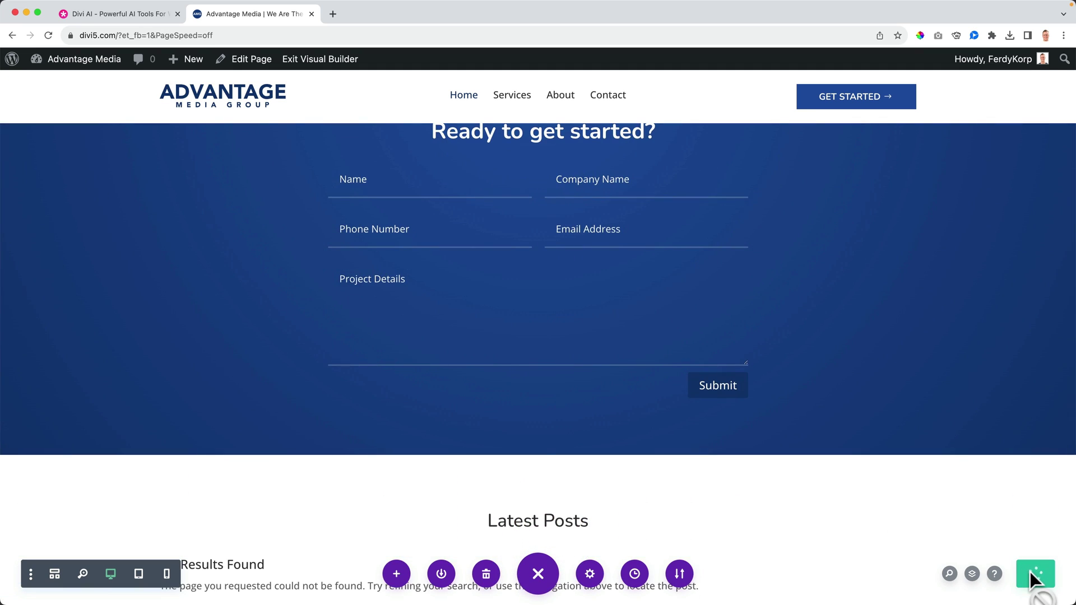
- Check the newest sunset image's details in the WordPress Media Library
click(92, 67)
click(71, 208)
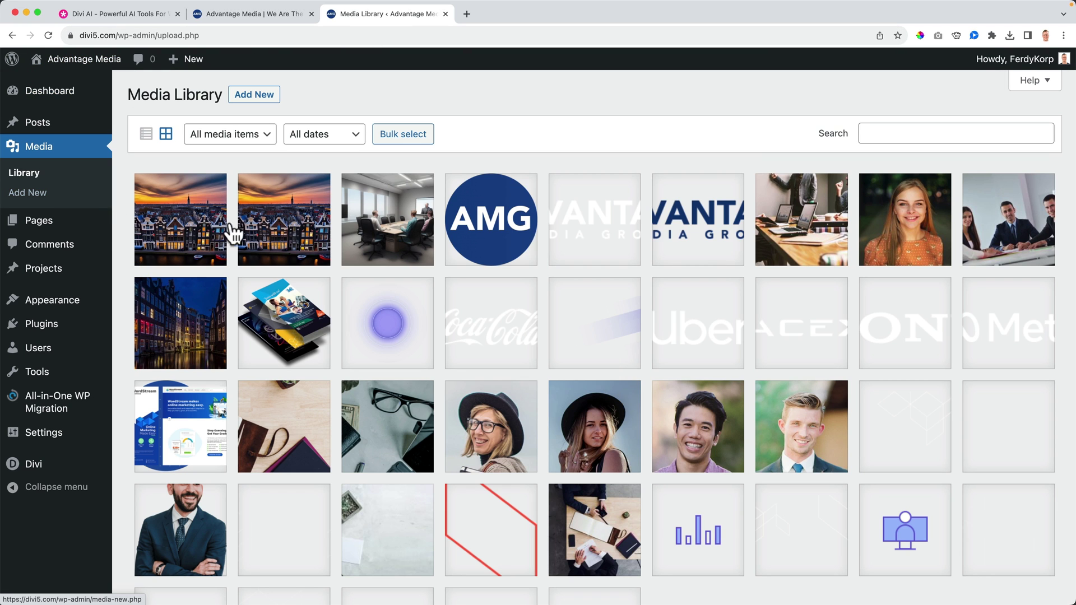
click(187, 222)
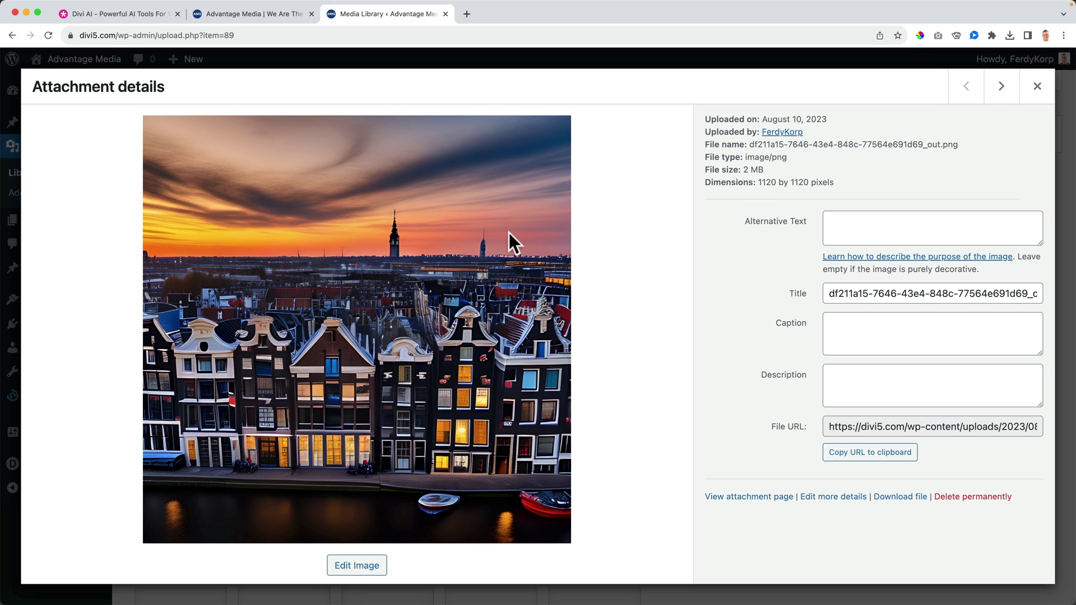
click(1037, 86)
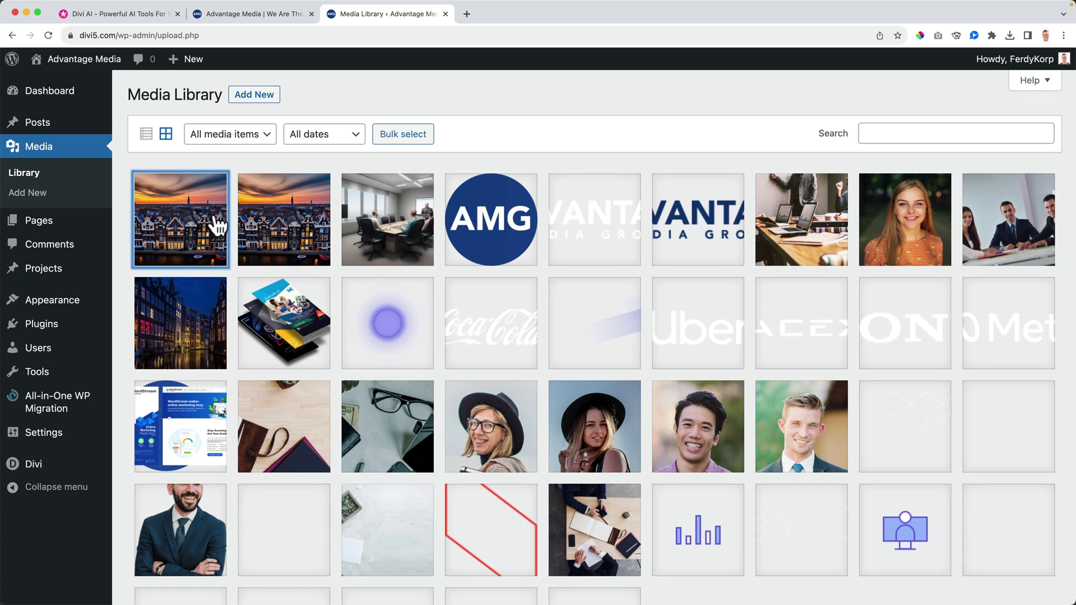
- Exit the Visual Builder and go to the Services page
click(261, 13)
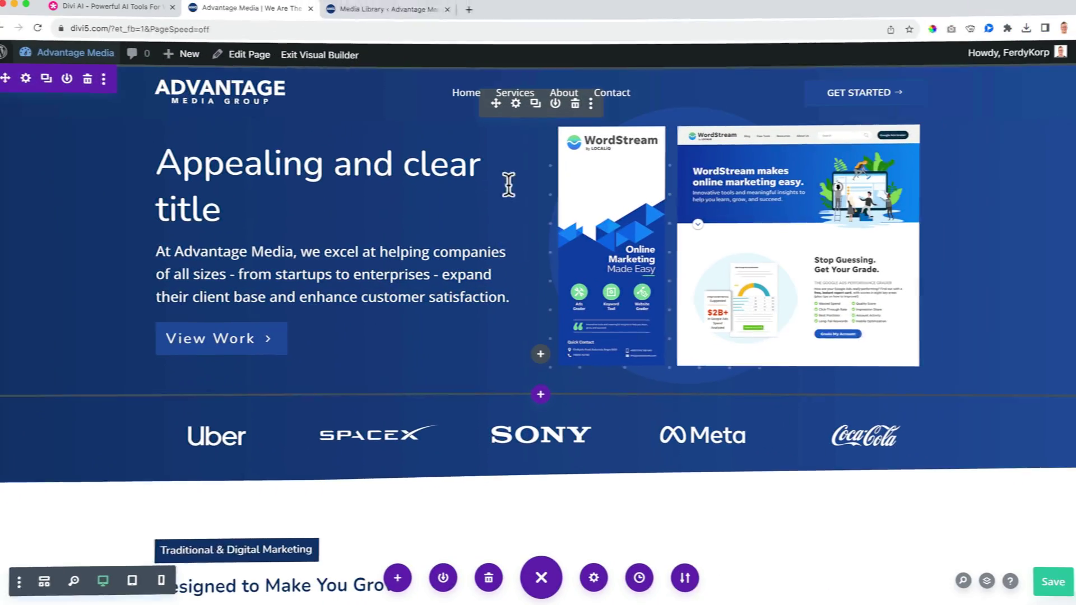
click(318, 62)
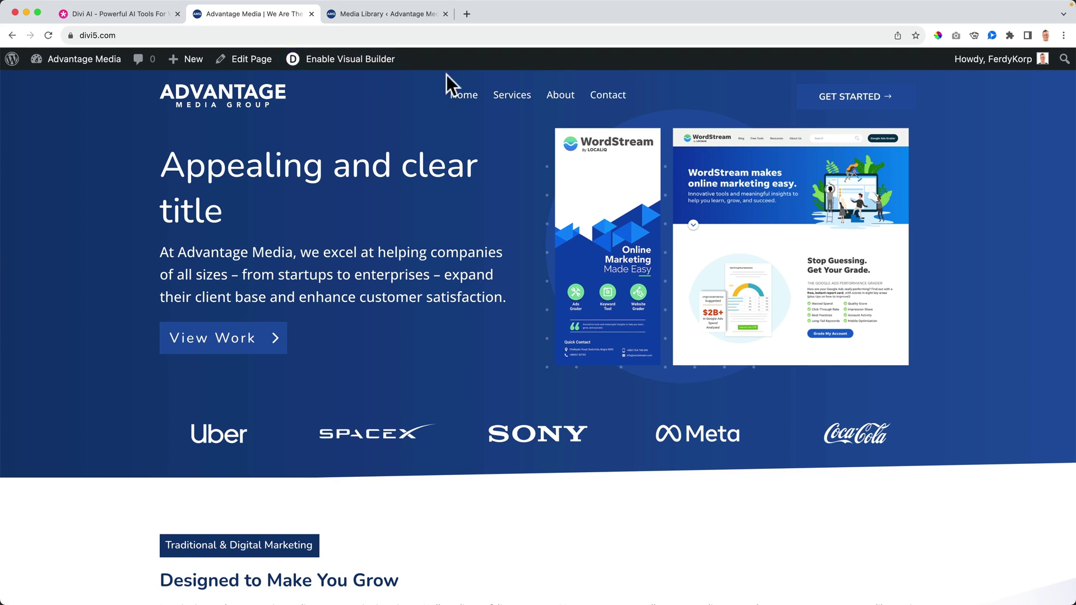
click(512, 97)
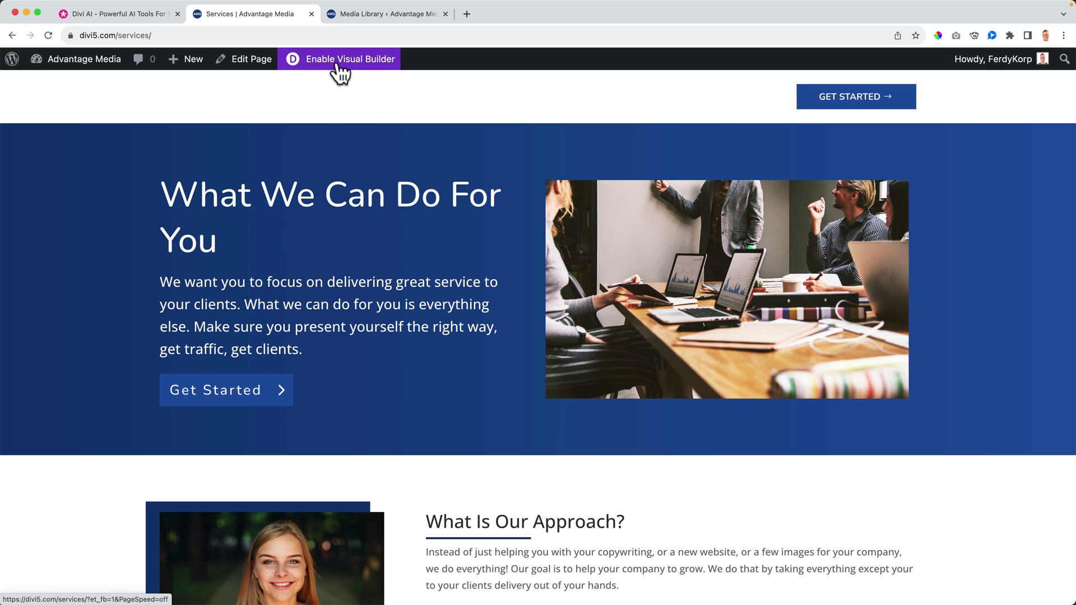
- Enable the Visual Builder on the Services page and scroll to the What Is Our Approach? section
click(338, 65)
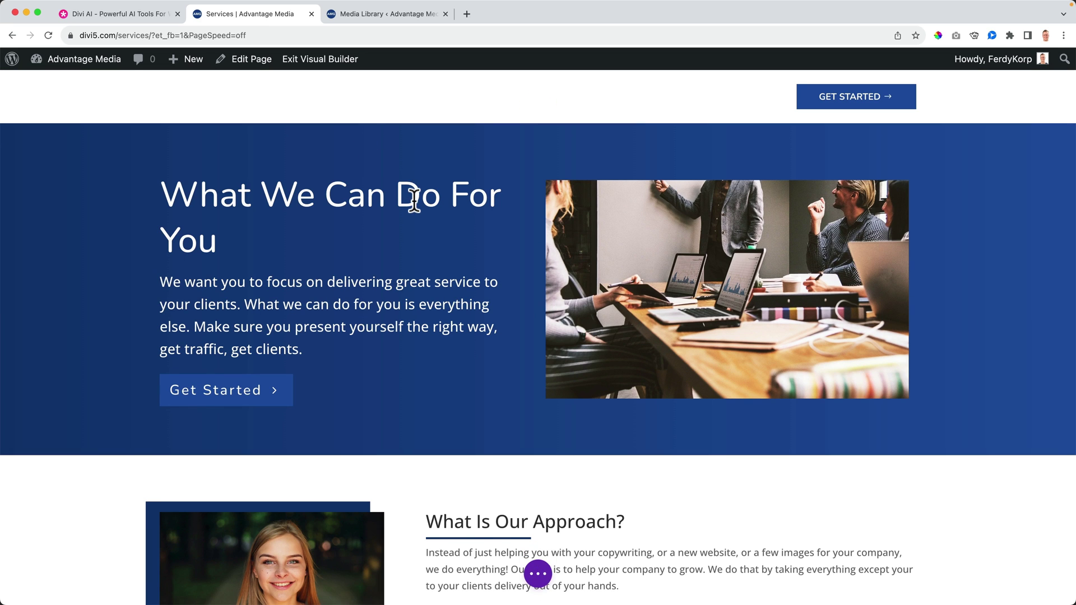
scroll(413, 199, down, 10)
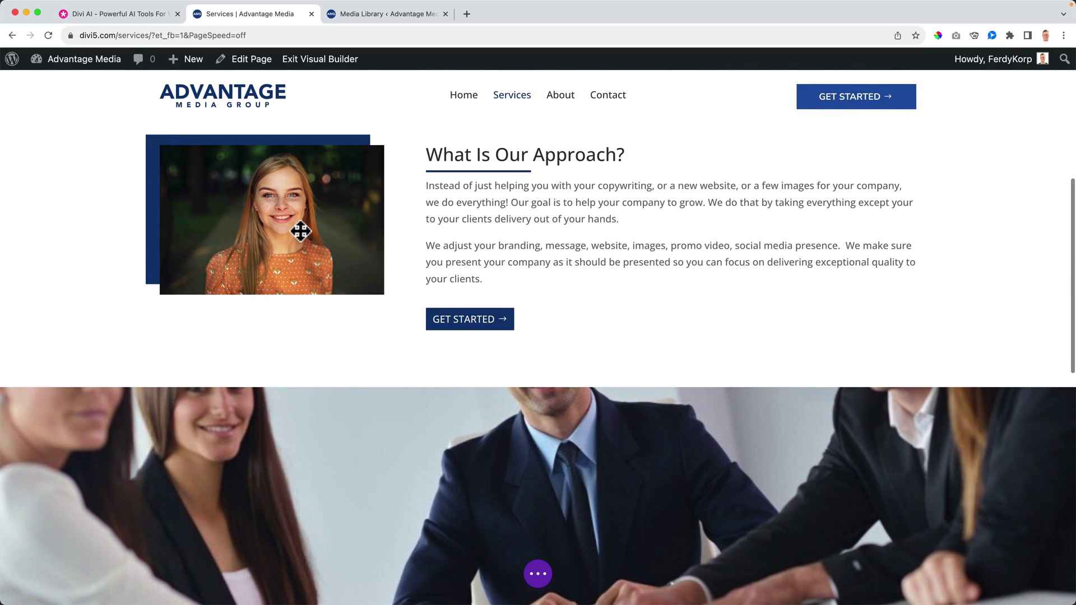
- Run AI Reimagine on the Services page portrait image
click(253, 188)
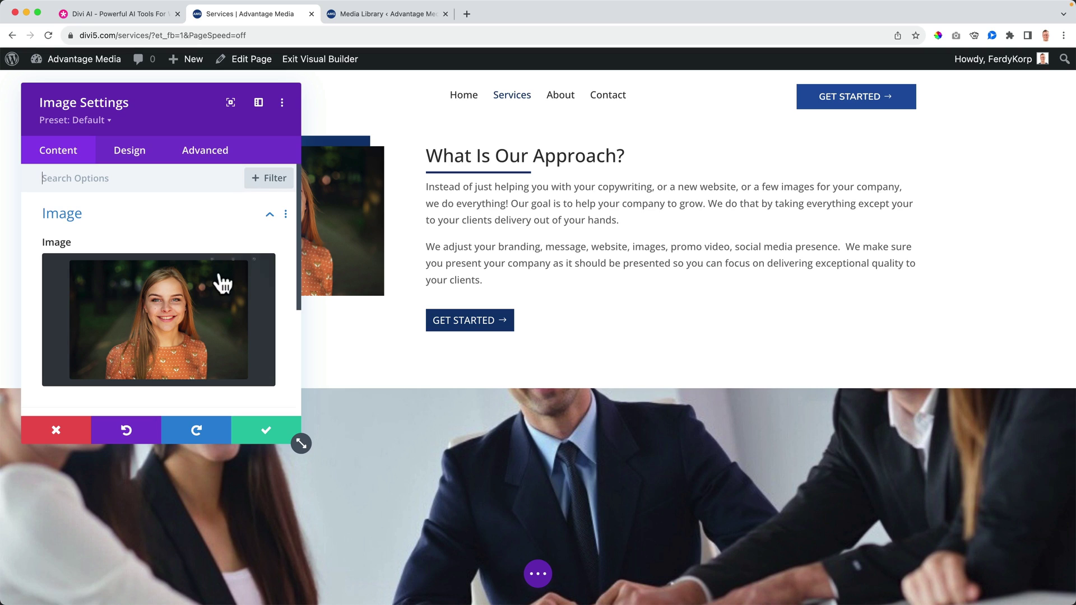
mouse_move(192, 280)
click(191, 276)
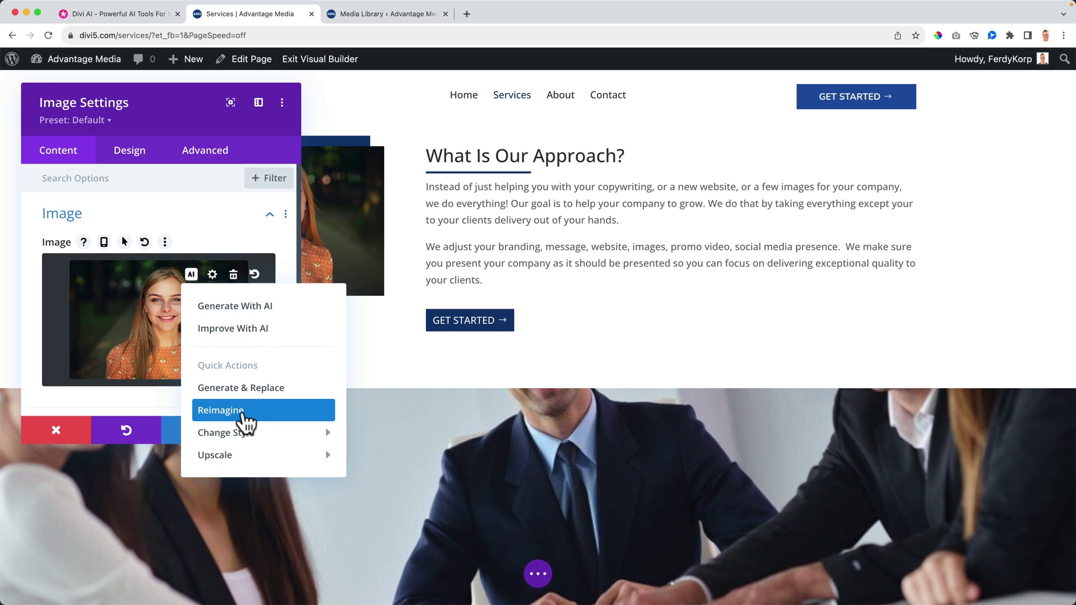
click(245, 412)
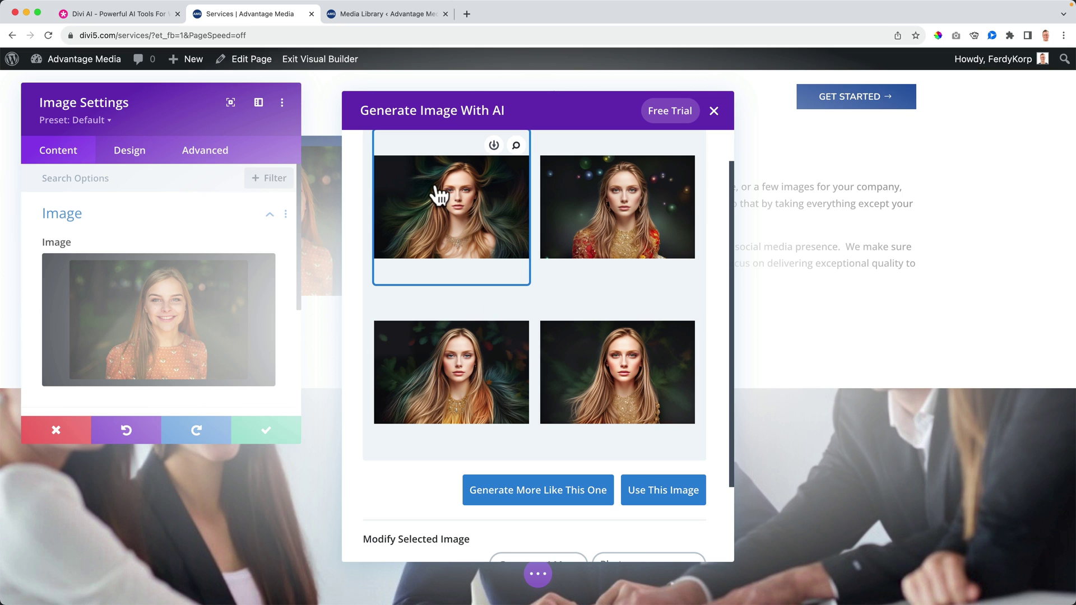
- Use the top-right reimagined portrait of the woman in a red and gold top
mouse_move(517, 238)
click(616, 225)
scroll(596, 439, down, 2)
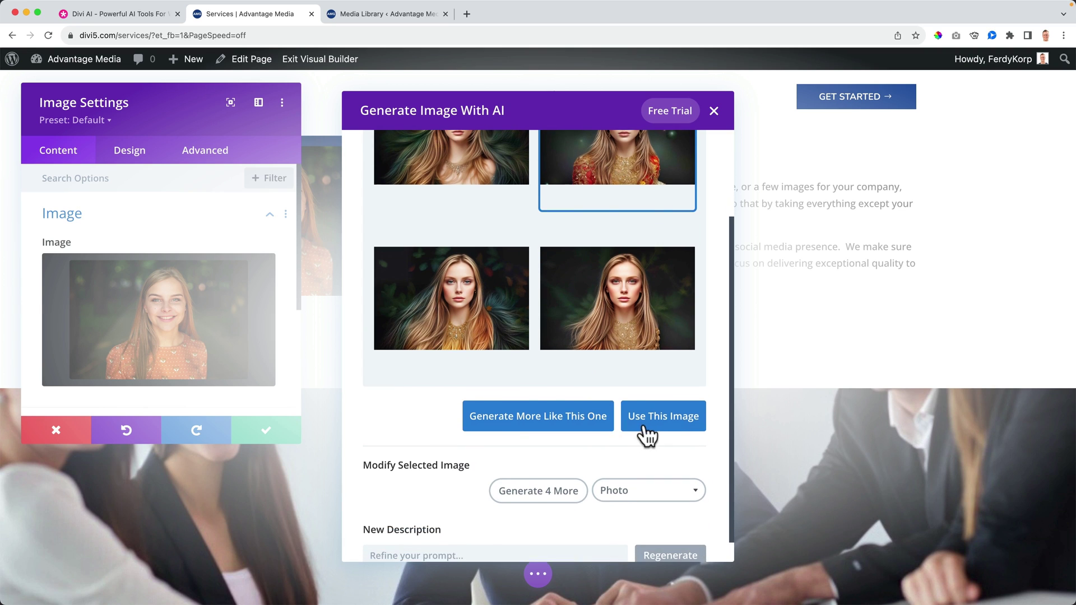
click(639, 432)
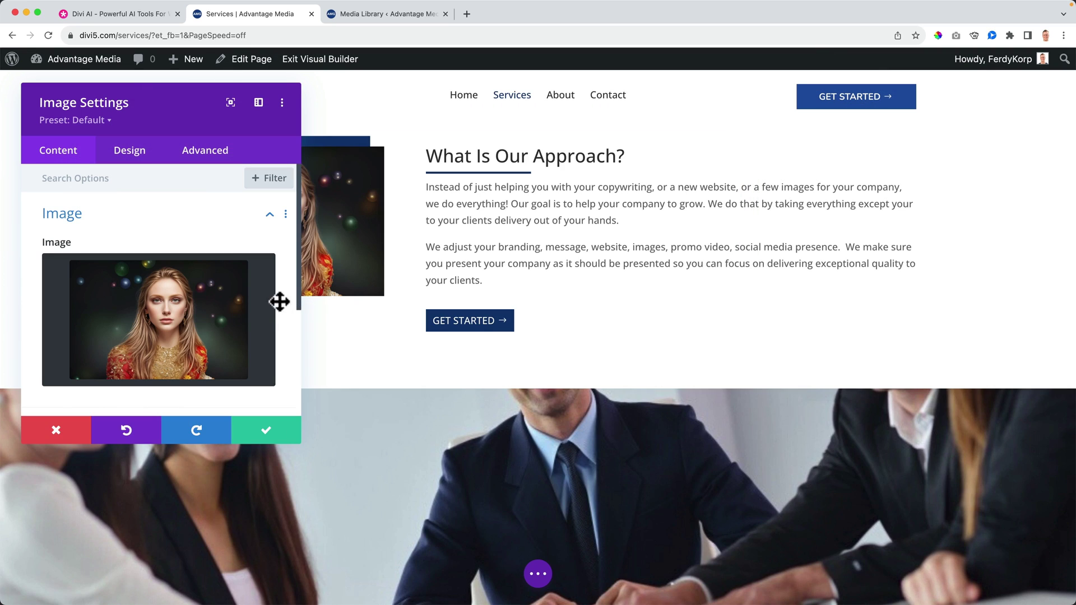
- Close the portrait's settings and find the section with the business-meeting background
click(260, 435)
scroll(368, 283, up, 2)
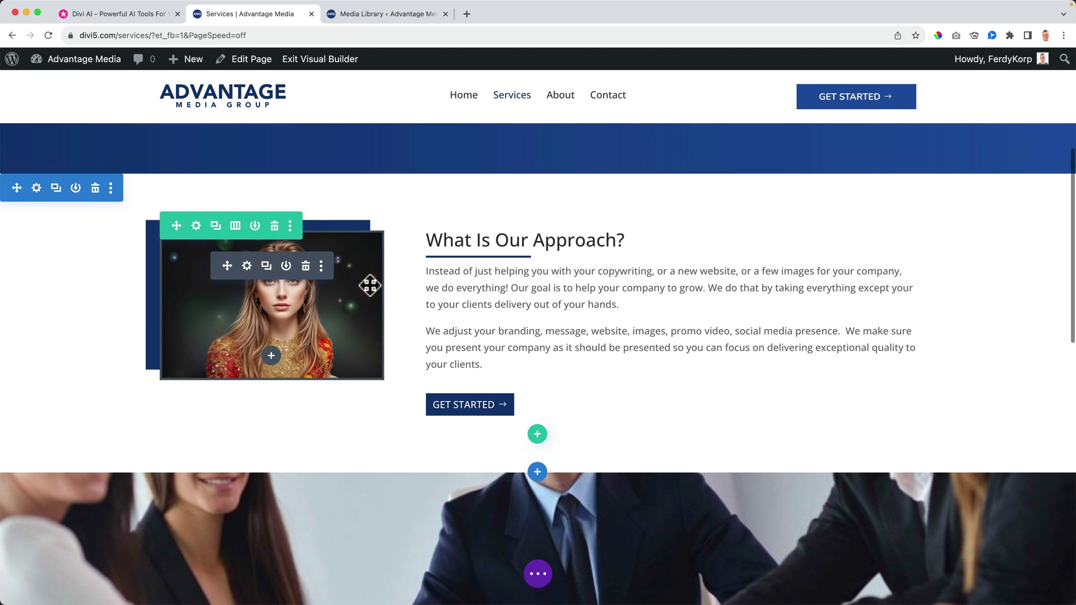
scroll(473, 331, down, 4)
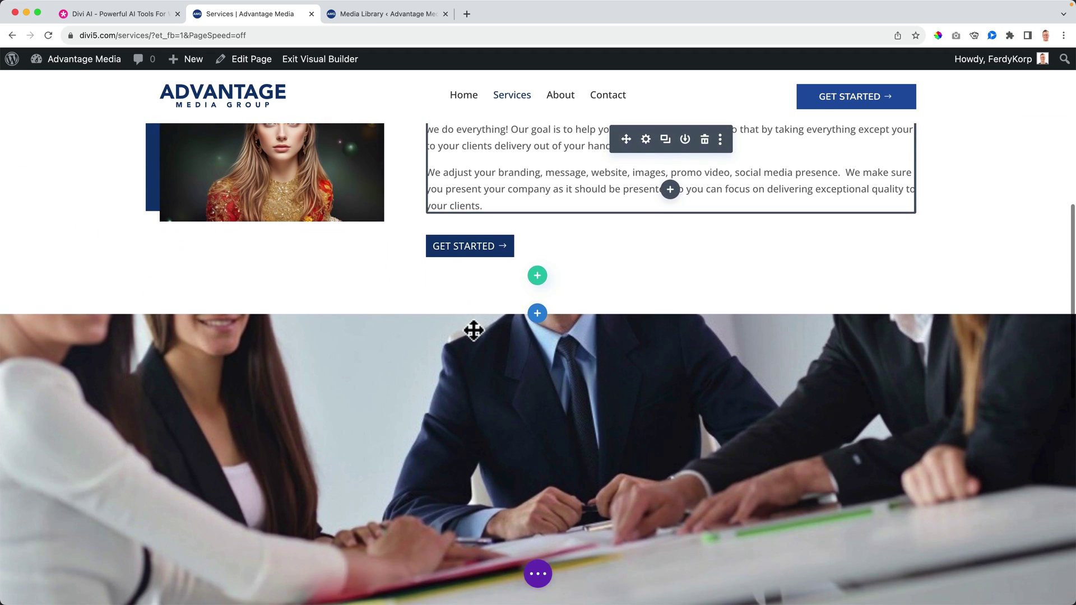
scroll(474, 331, up, 5)
scroll(462, 341, up, 5)
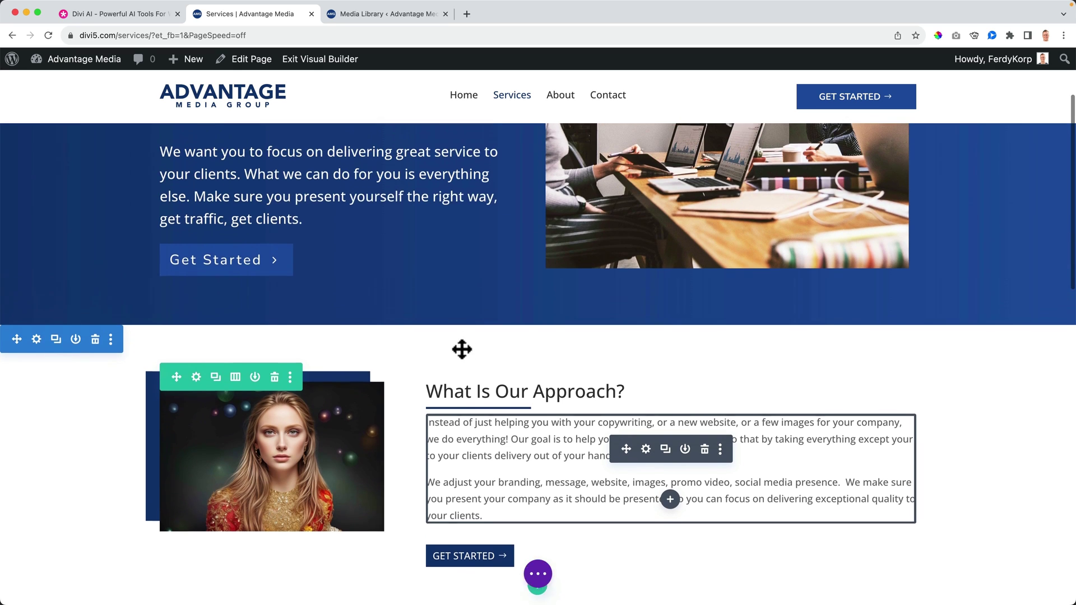
scroll(463, 314, up, 10)
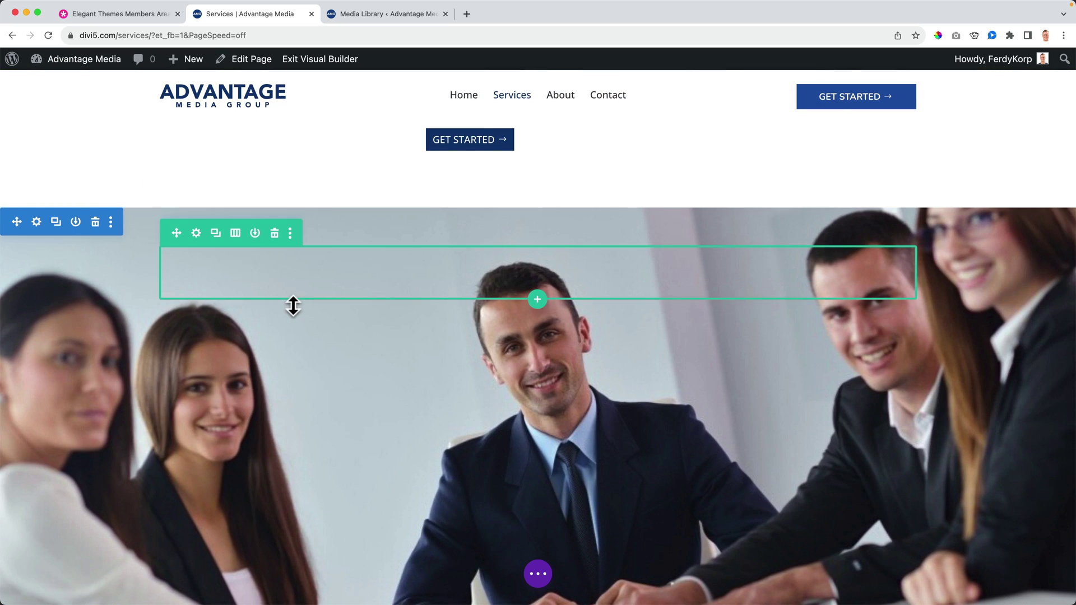
scroll(293, 305, down, 2)
scroll(293, 305, up, 3)
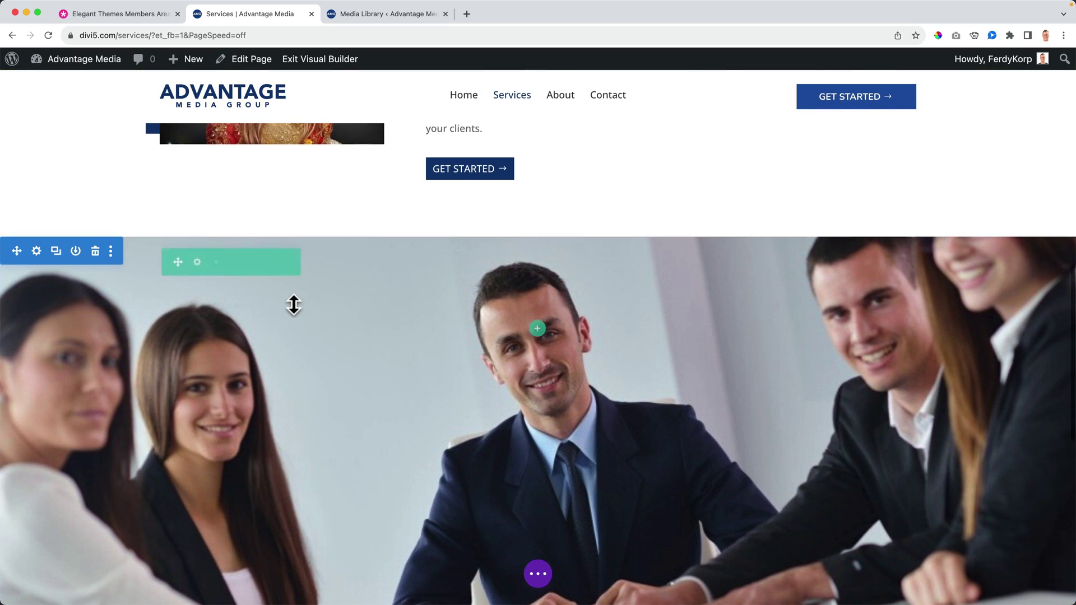
scroll(293, 304, down, 2)
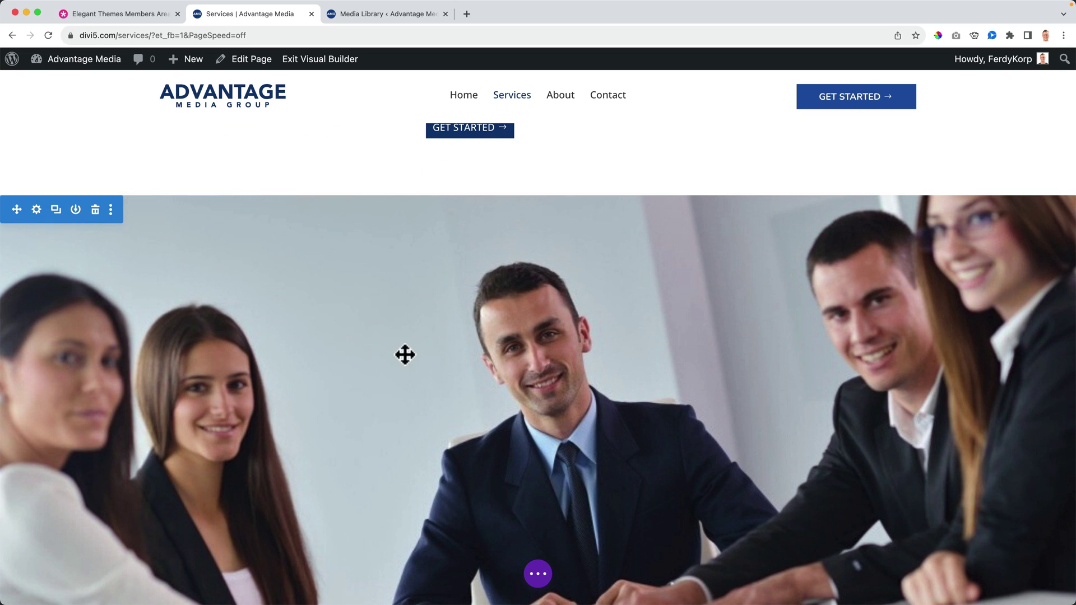
- Delete the business-meeting photo from the section's background image settings
click(37, 211)
click(86, 258)
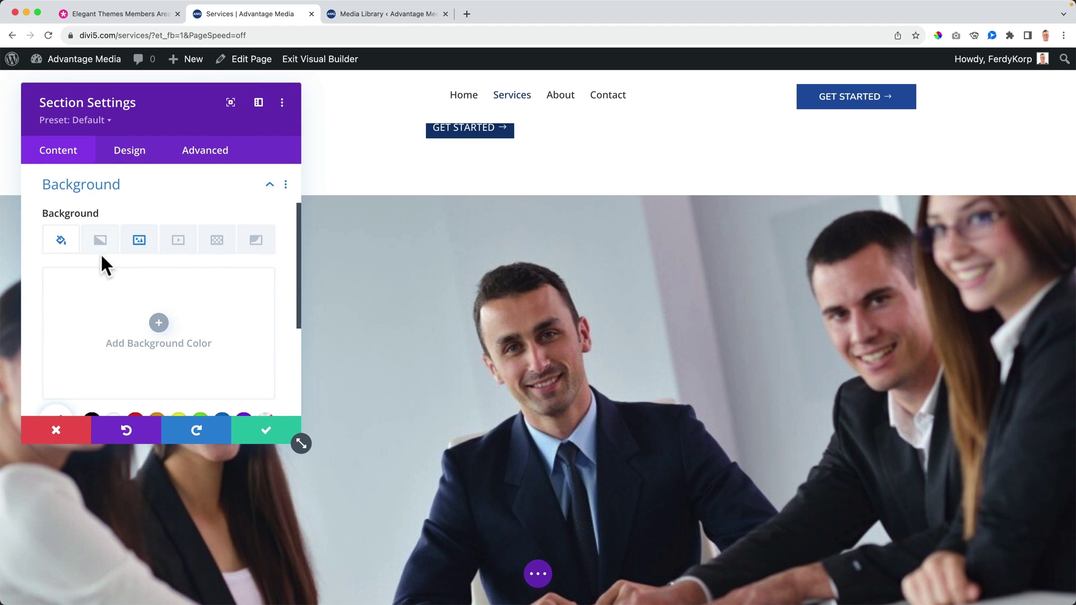
click(136, 247)
click(191, 288)
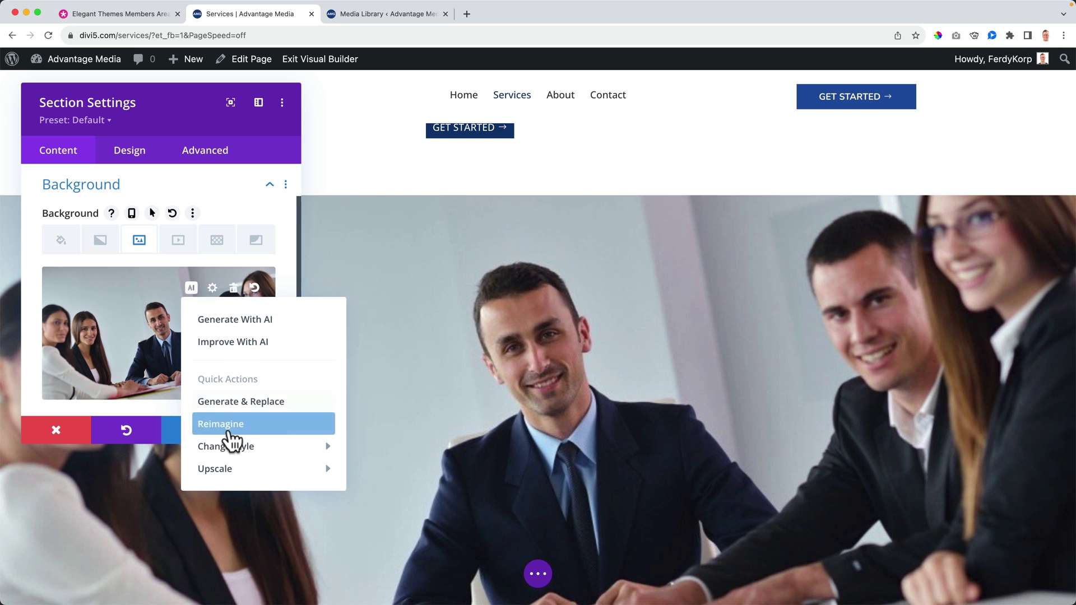
mouse_move(238, 473)
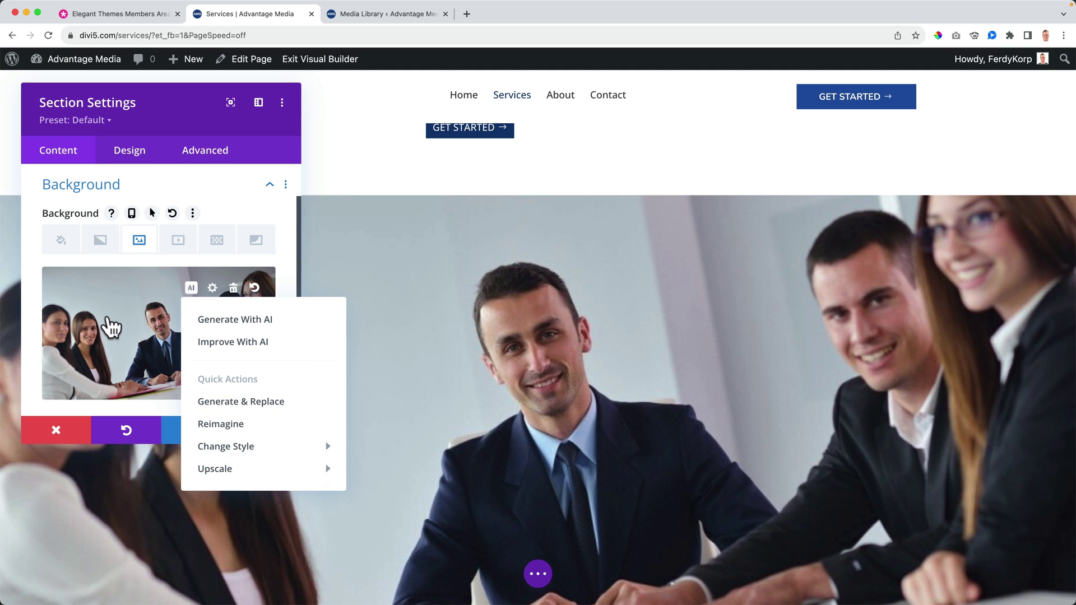
click(111, 328)
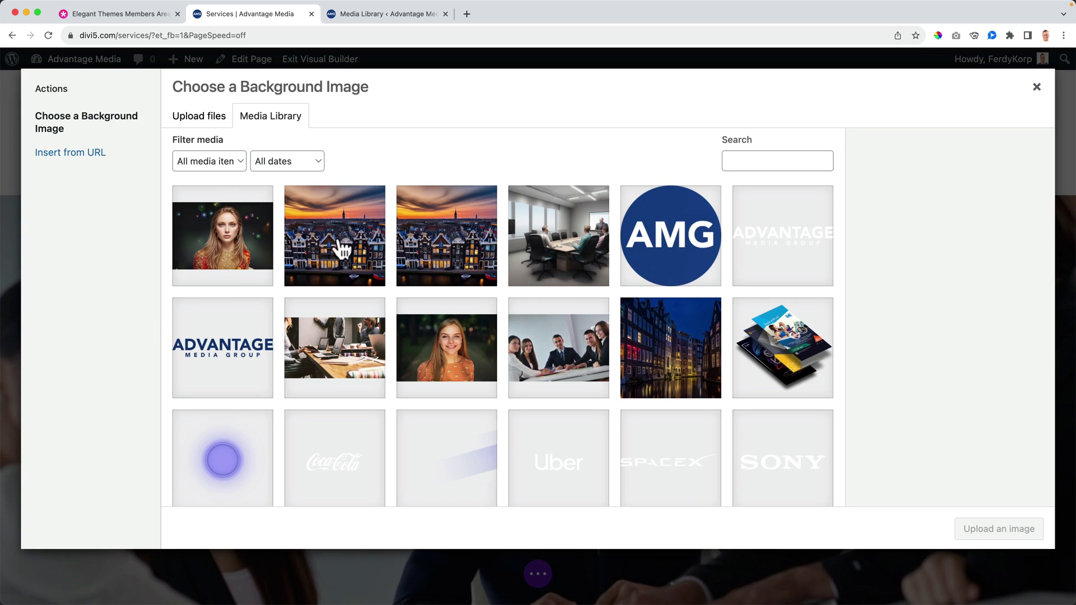
click(1036, 90)
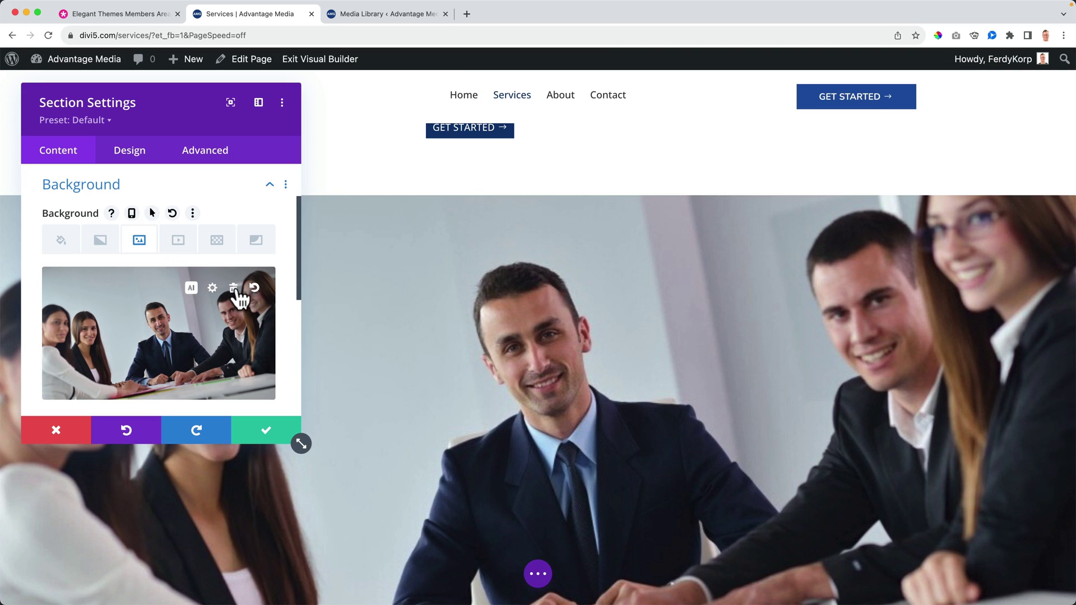
click(240, 286)
click(241, 281)
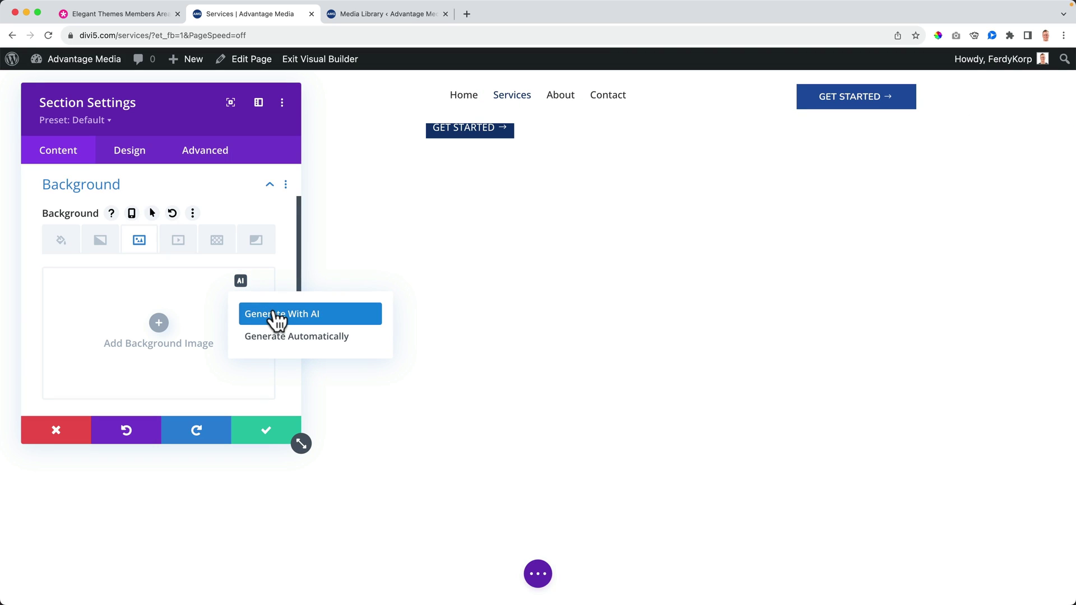
- Describe business people negotiating in a conference room in Photo style for the AI generator
click(277, 314)
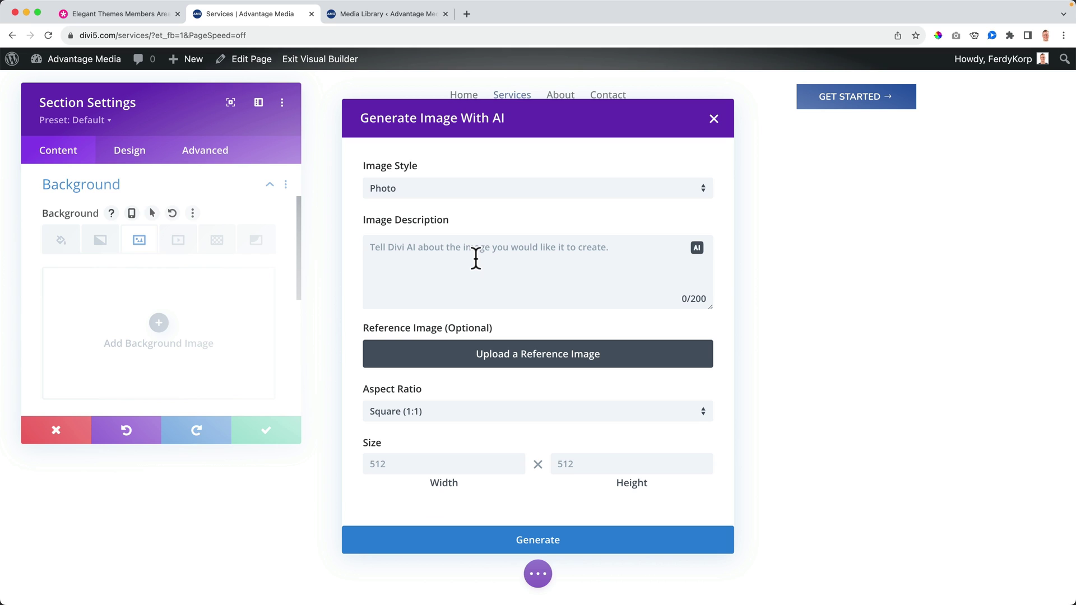
click(392, 196)
click(409, 202)
click(446, 255)
text(A)
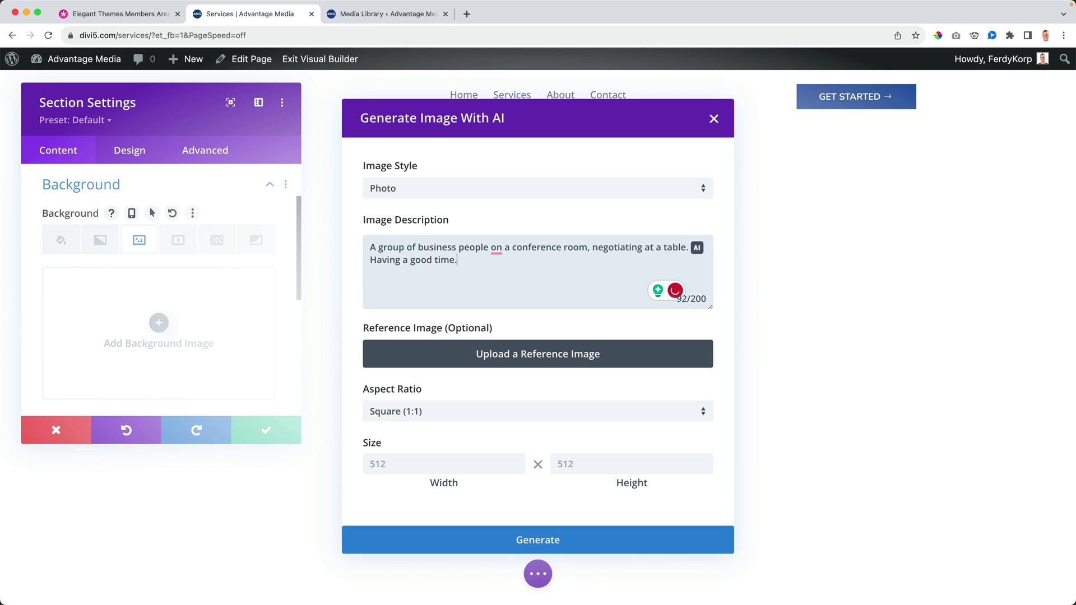
click(495, 250)
click(502, 267)
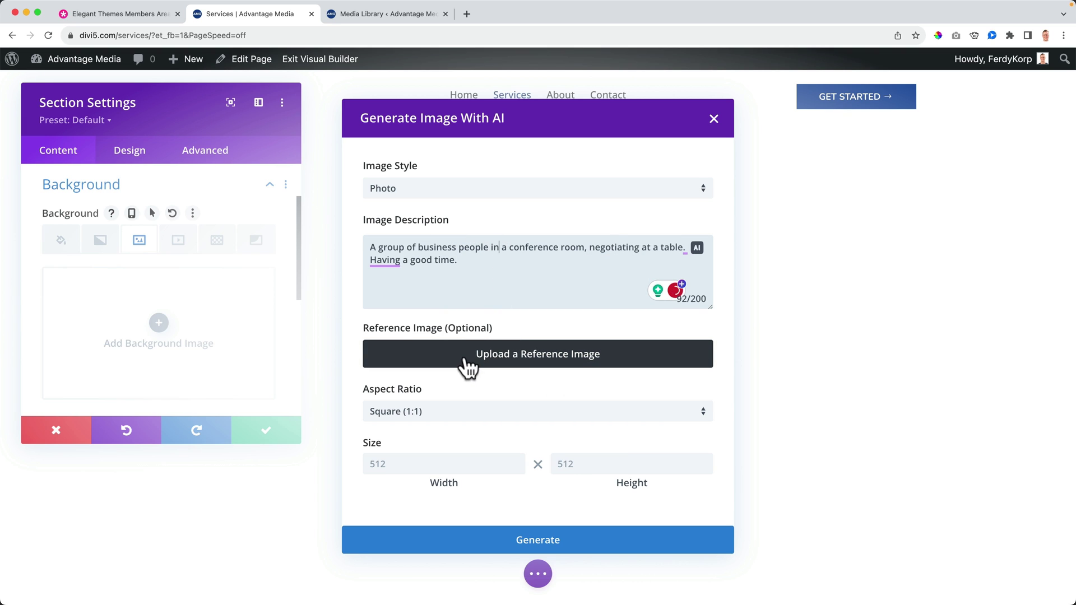
- Generate 1920×1080 custom-size images and use the smiling colleagues photo as the section background
click(459, 413)
click(459, 415)
click(467, 413)
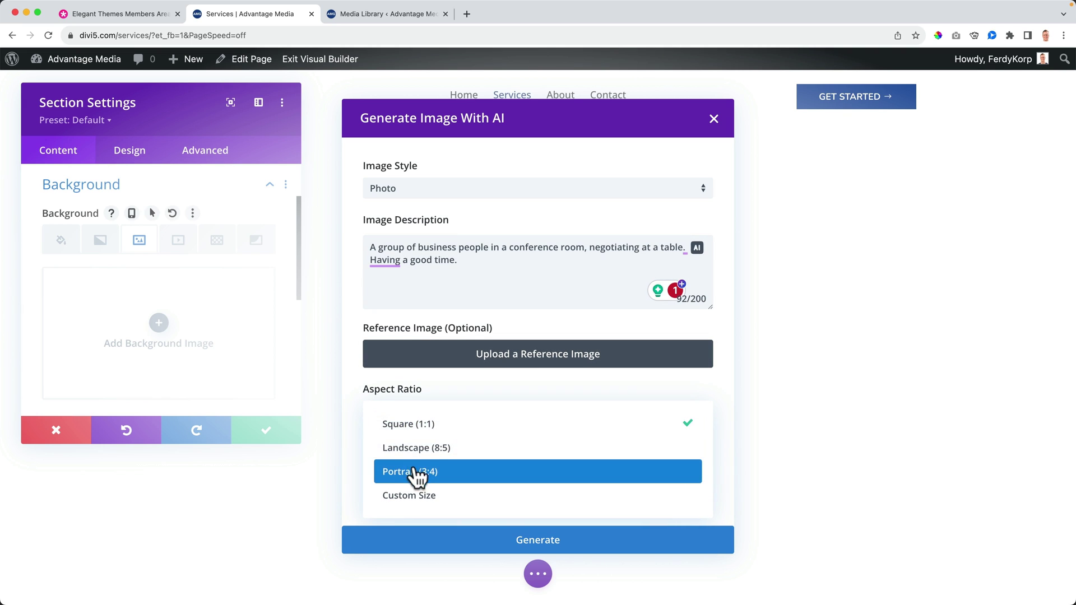
click(450, 498)
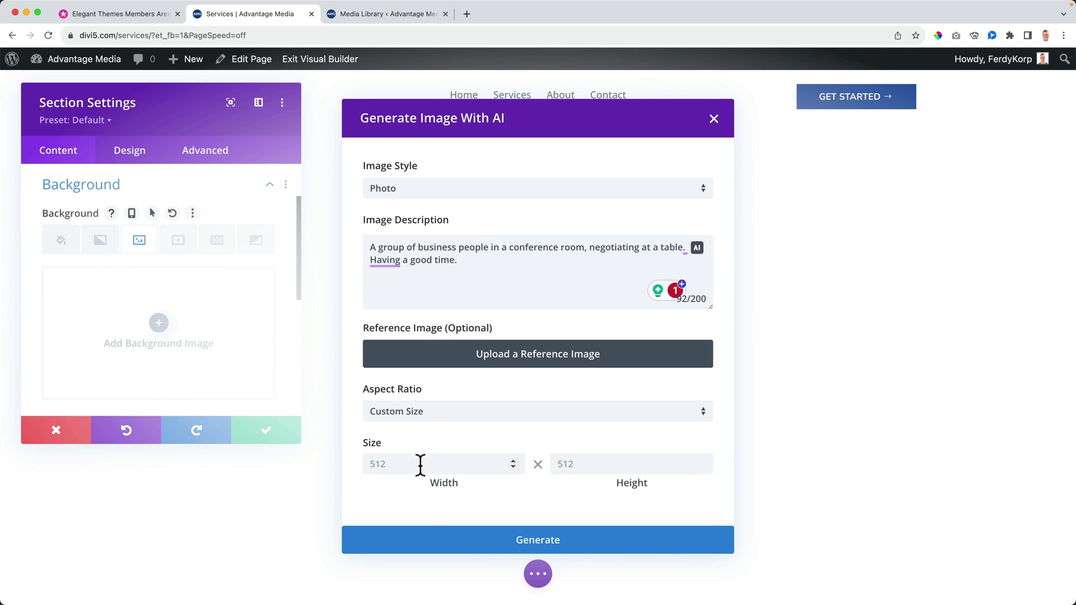
text(1920)
key(Tab)
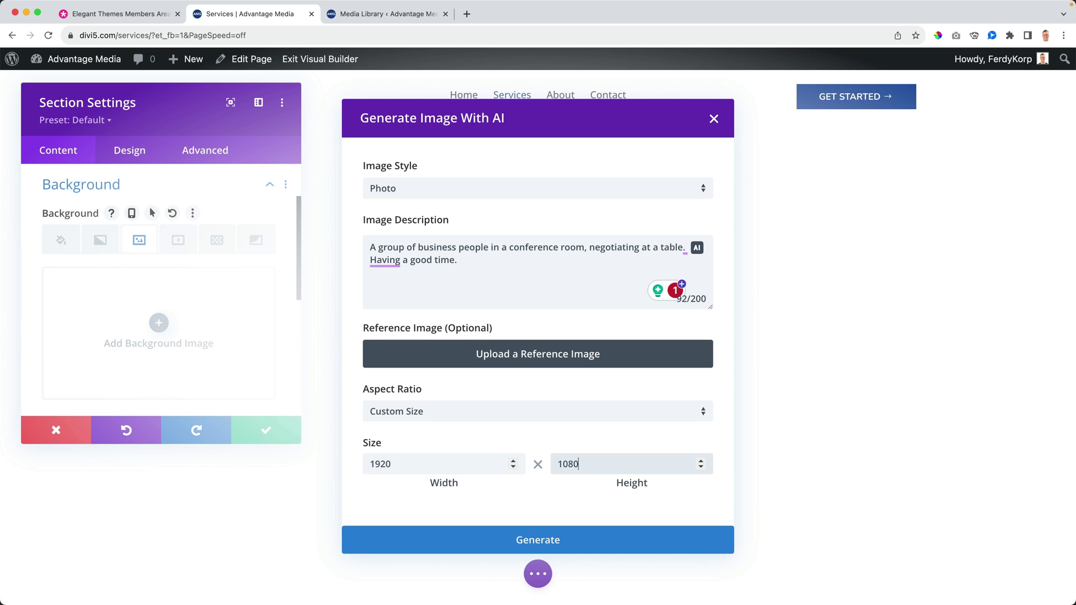
click(538, 544)
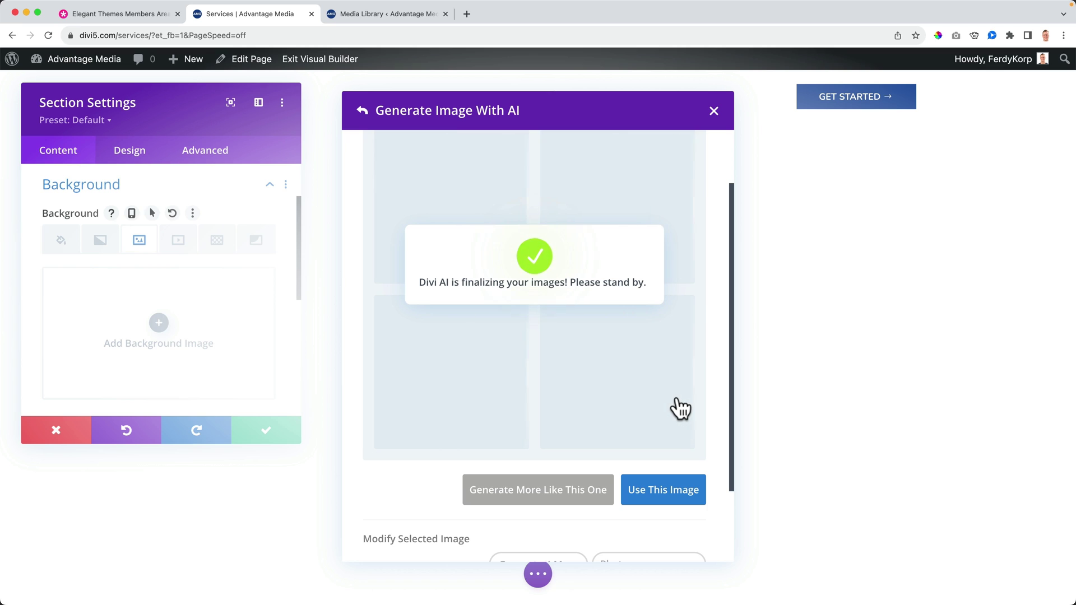
click(680, 408)
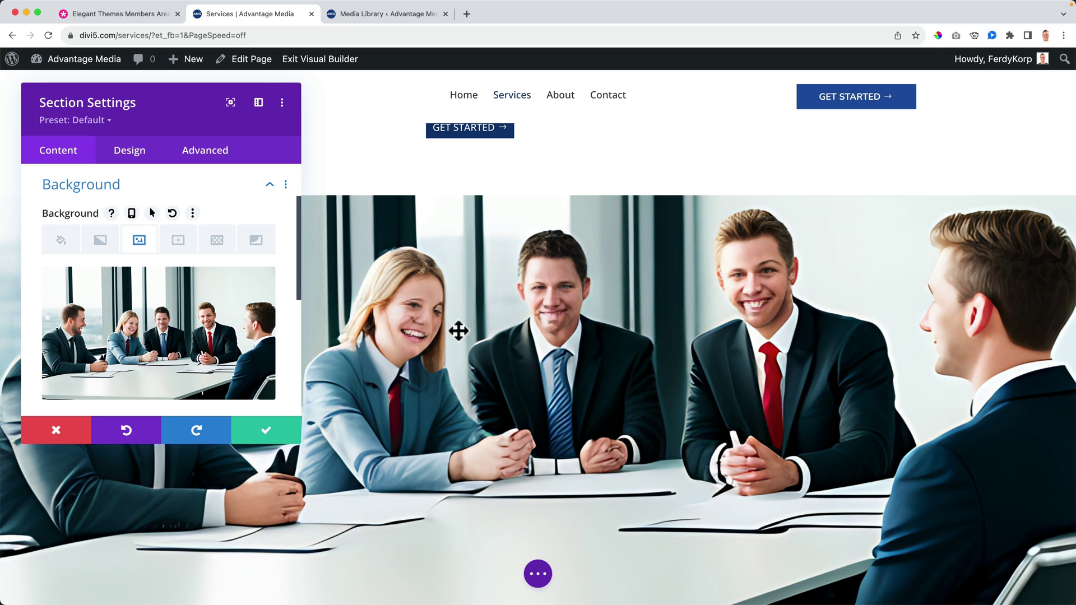
- Delete the generated conference background and reopen Generate With AI for the section
scroll(862, 319, down, 3)
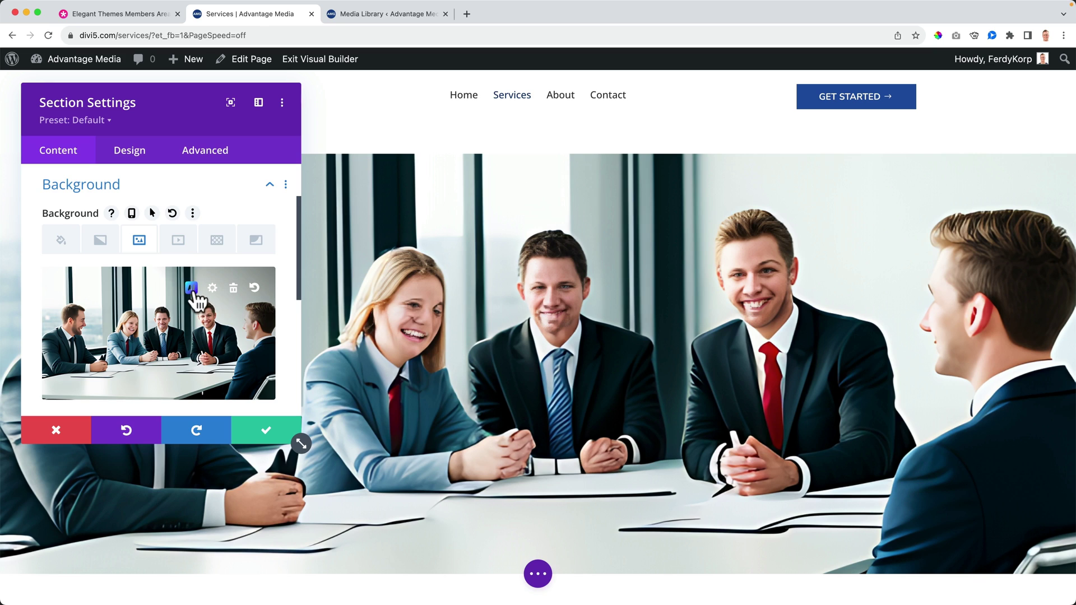
click(193, 285)
click(182, 303)
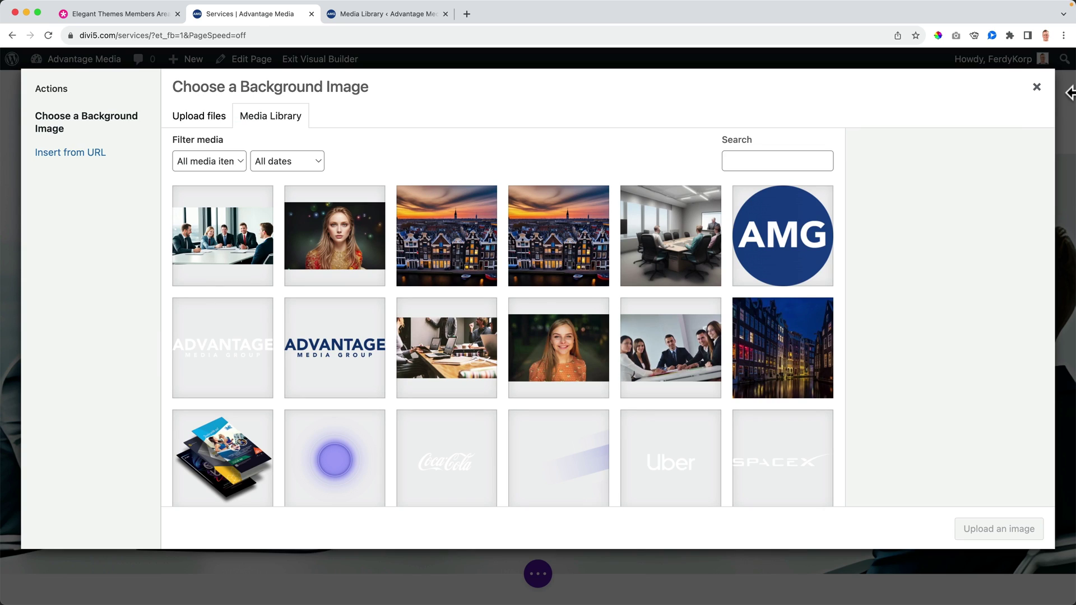
click(1036, 87)
click(238, 285)
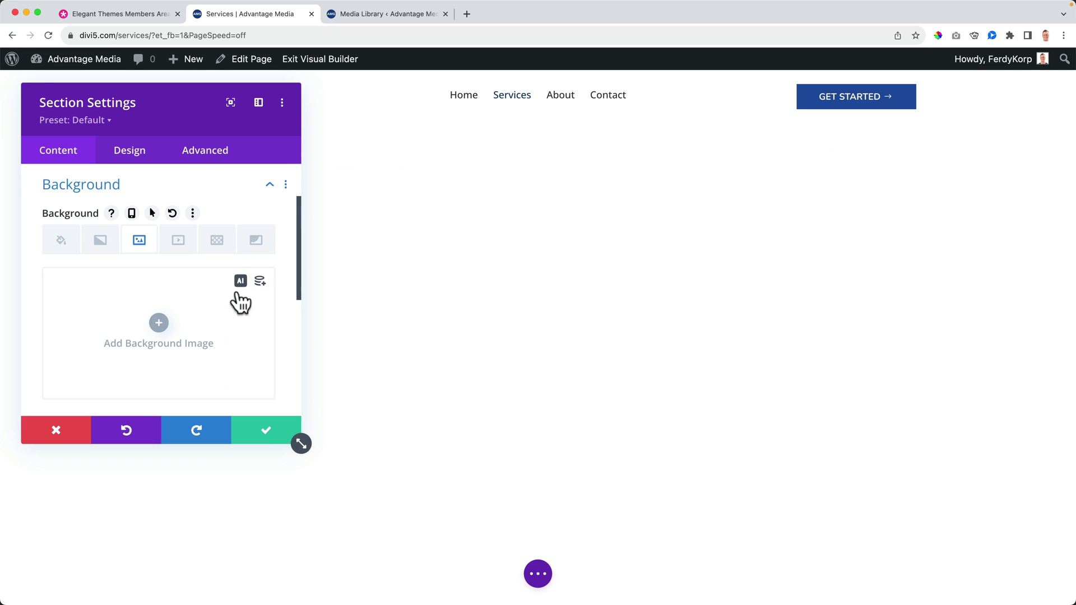
click(240, 286)
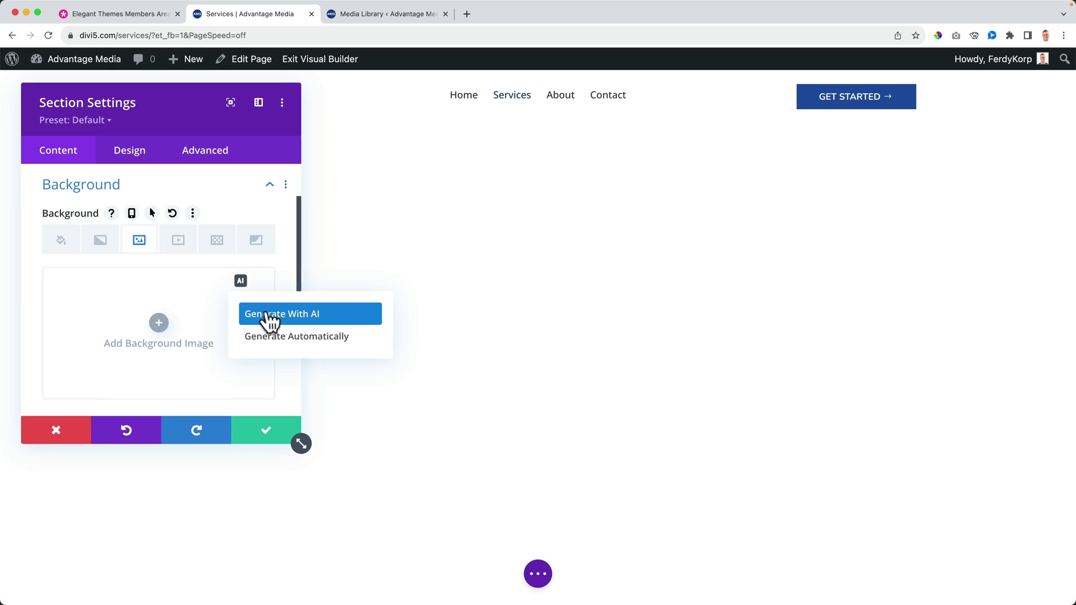
click(268, 314)
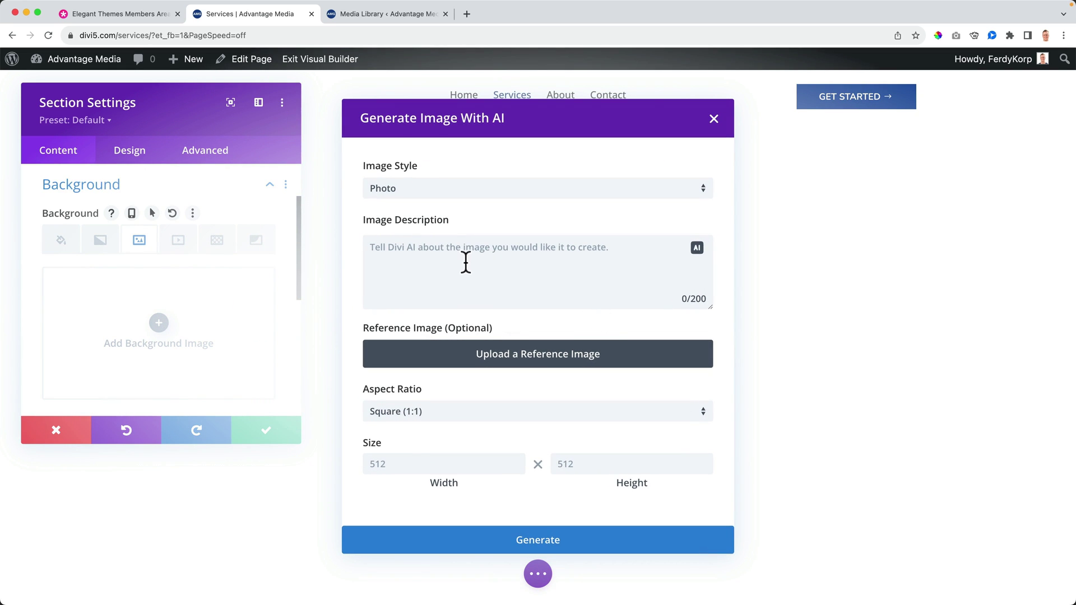
- Generate 1920×1080 custom-size photos from 'Group of people in a conference room'
click(466, 262)
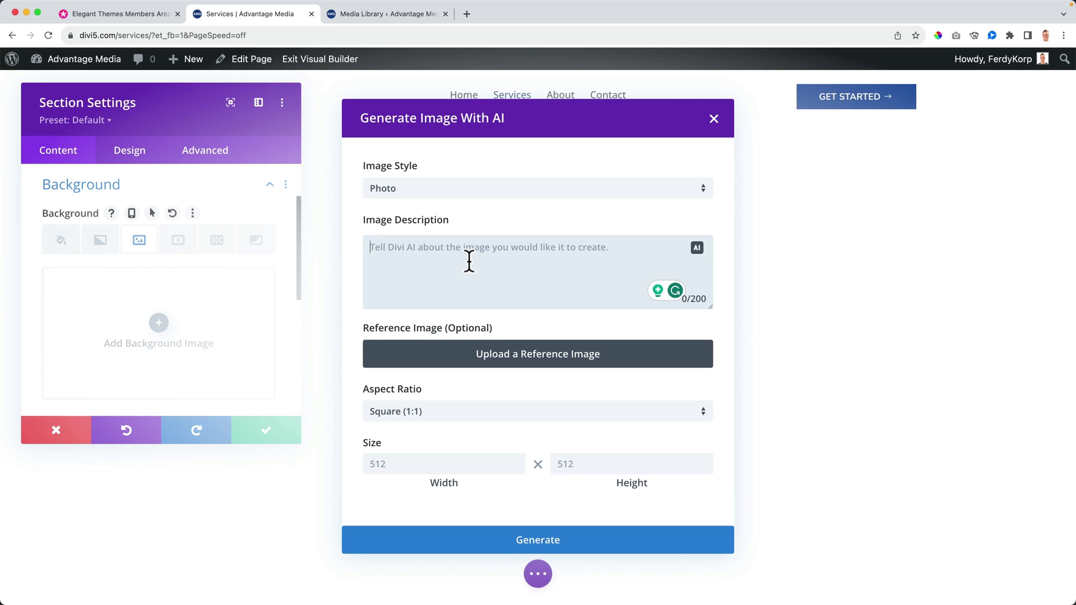
text(G)
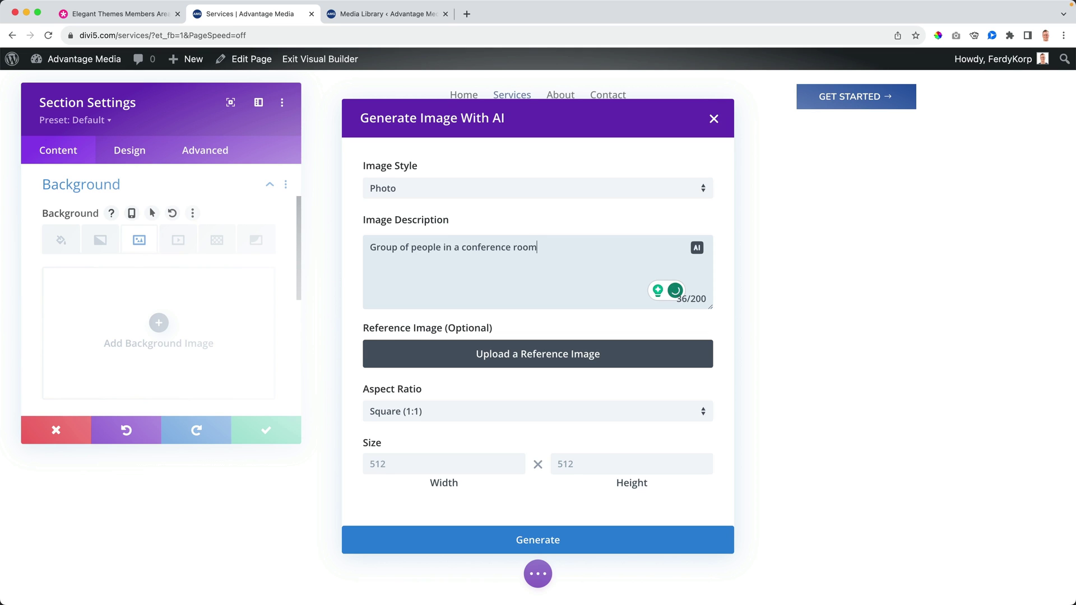
click(440, 417)
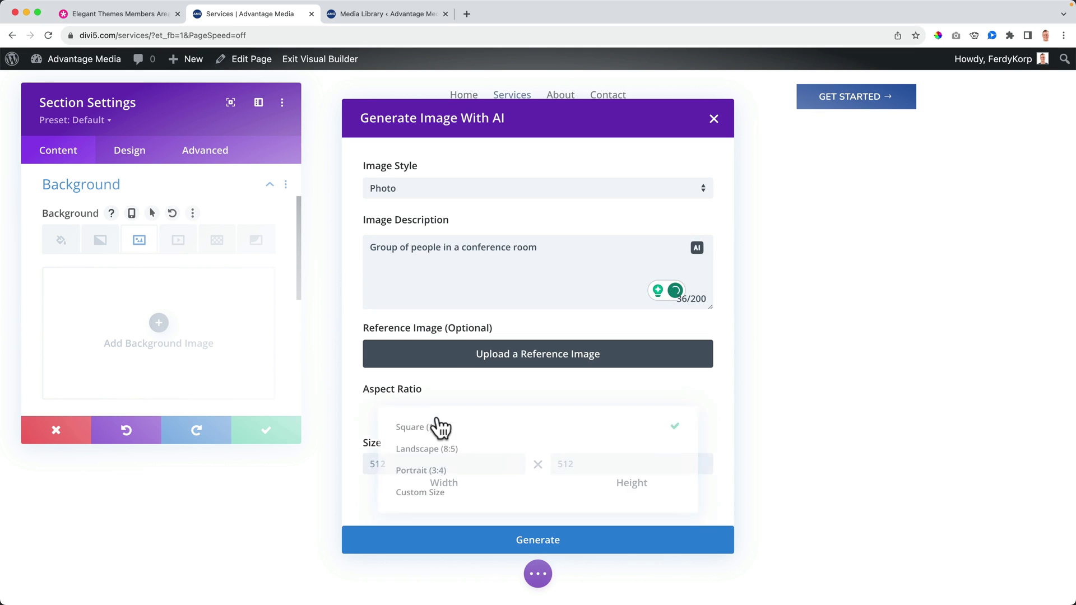
click(424, 494)
click(408, 468)
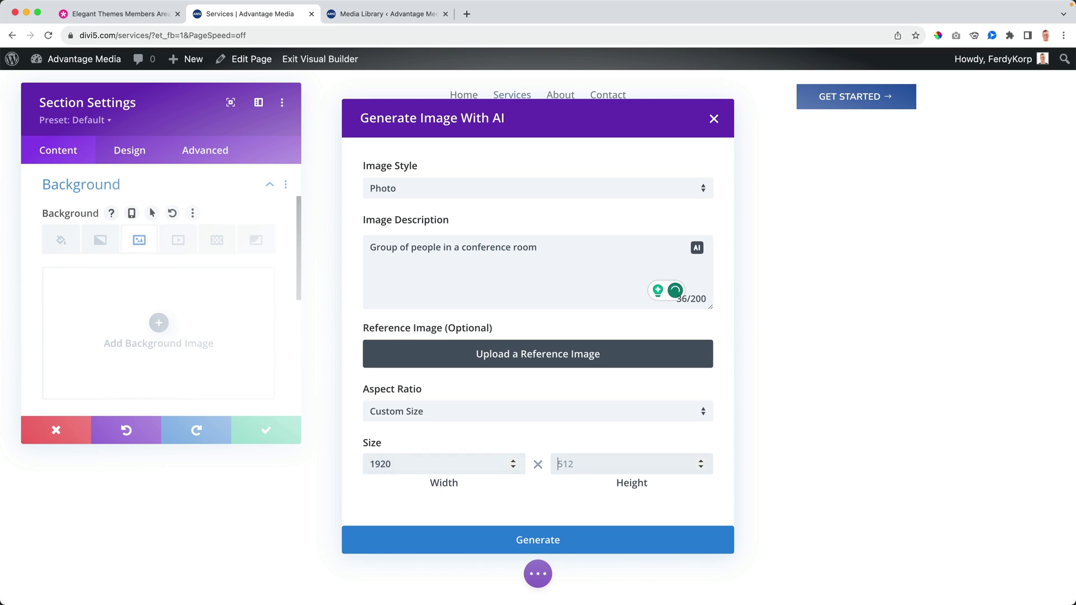
text(1080)
click(538, 547)
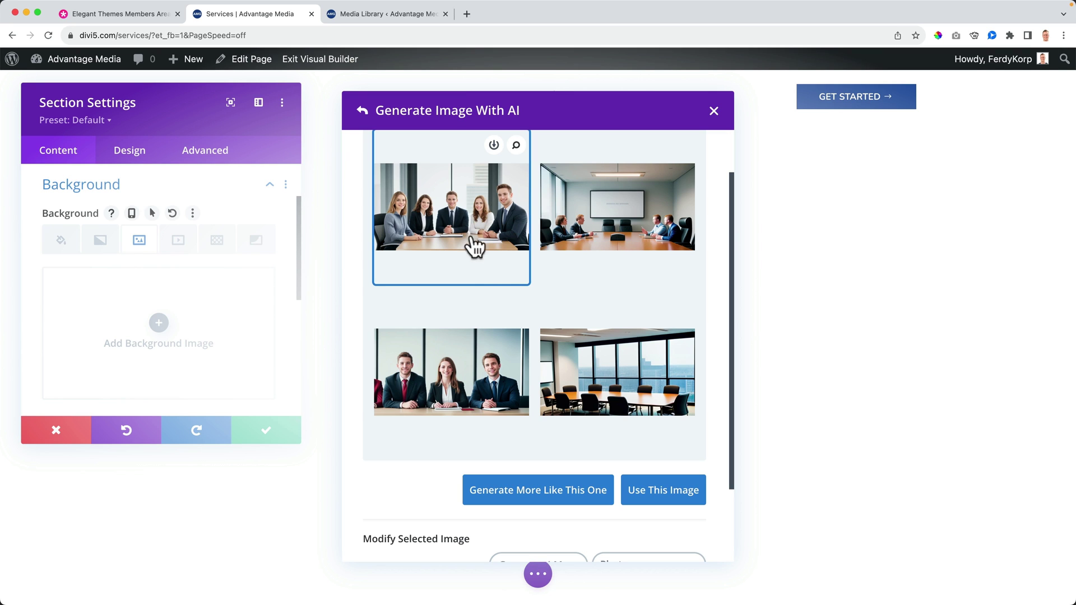
- Apply the first image, the seated group, as the section background
click(618, 238)
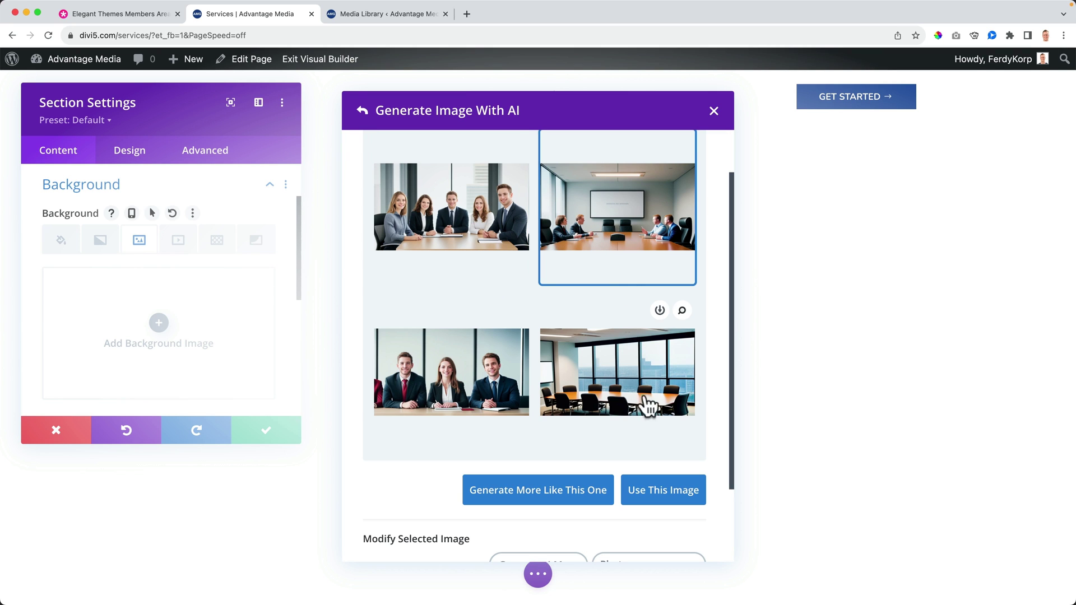
click(493, 227)
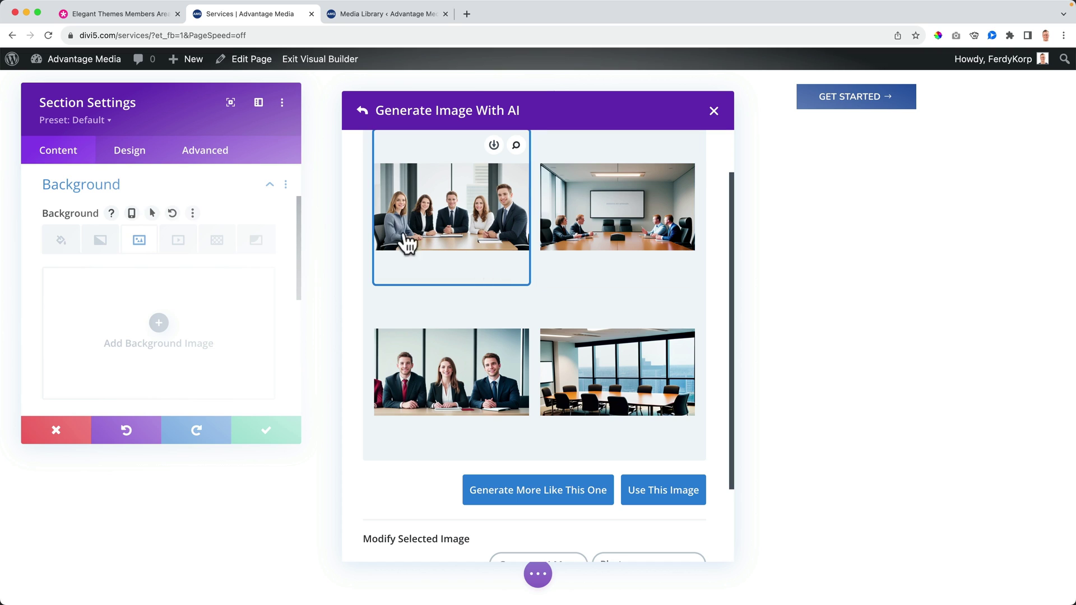
click(672, 492)
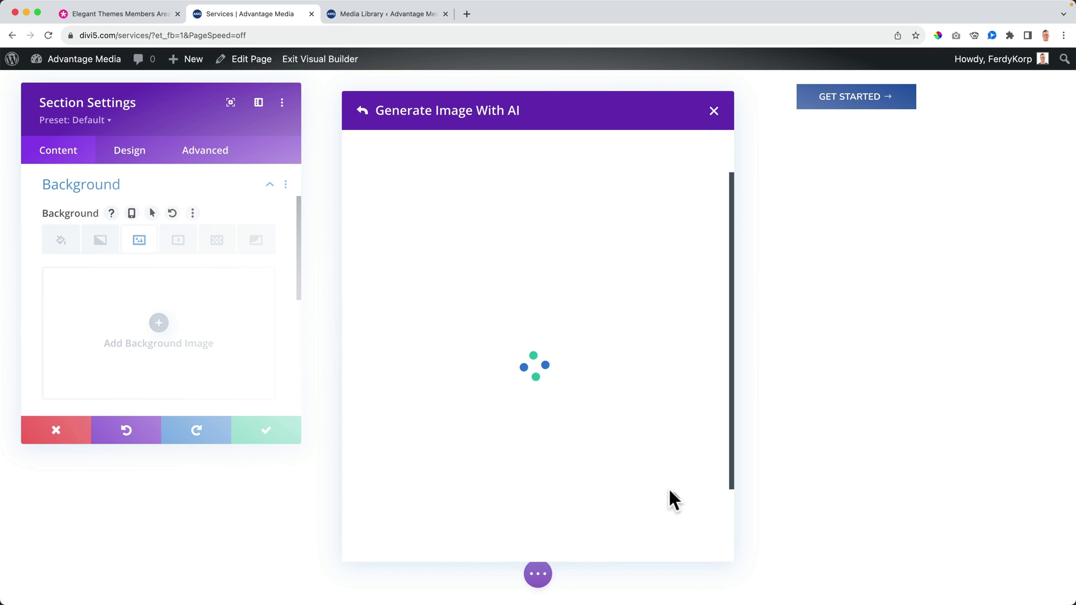